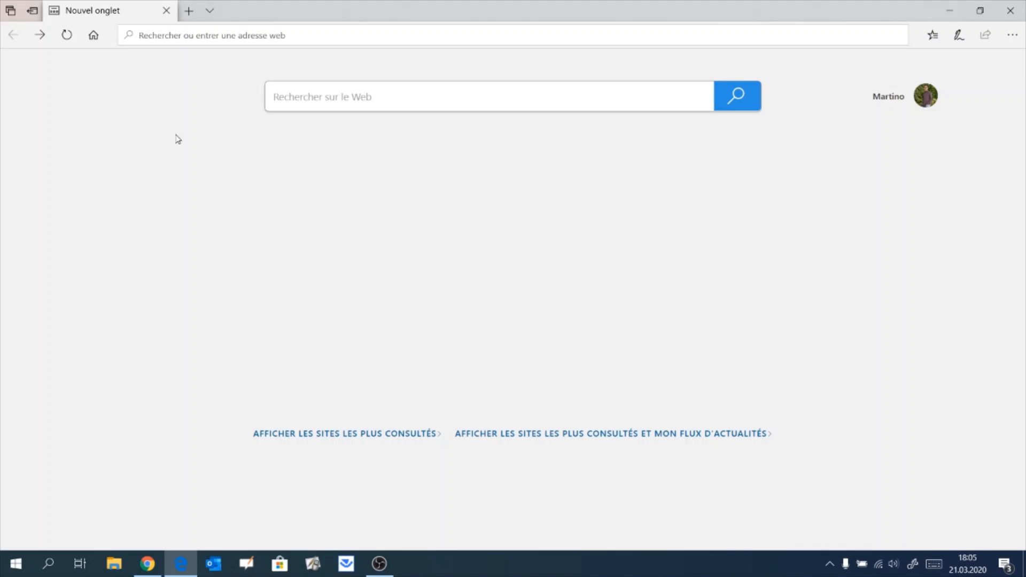
- Go to padlet.com and log in to the existing account with Microsoft
left_click(235, 35)
type("padlet")
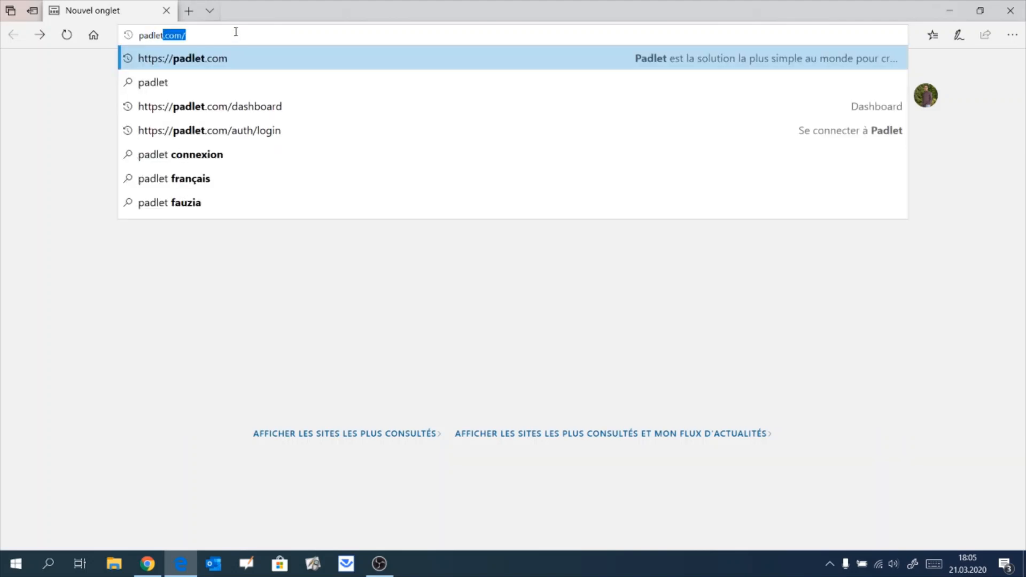
type(".com")
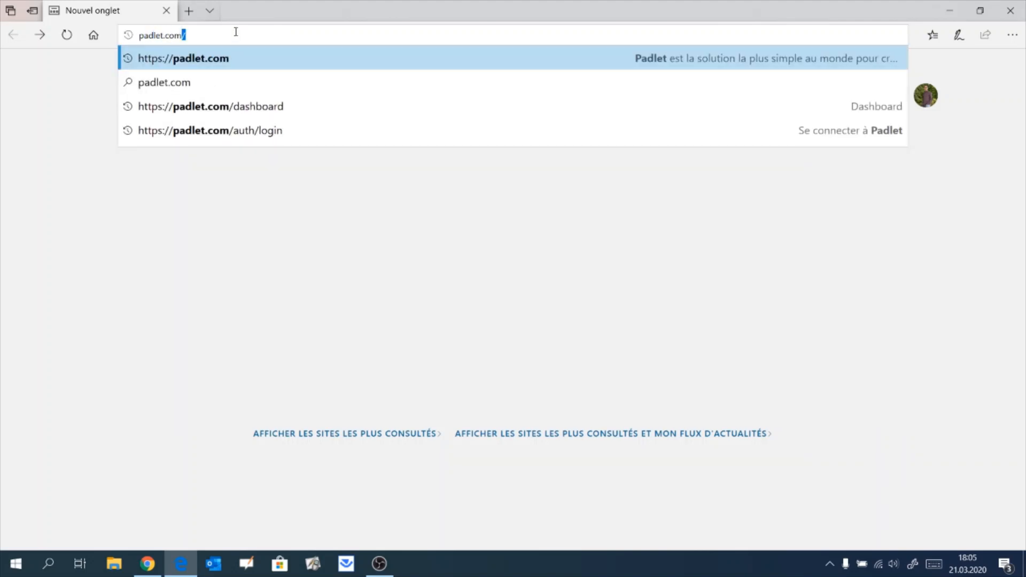
key("Return")
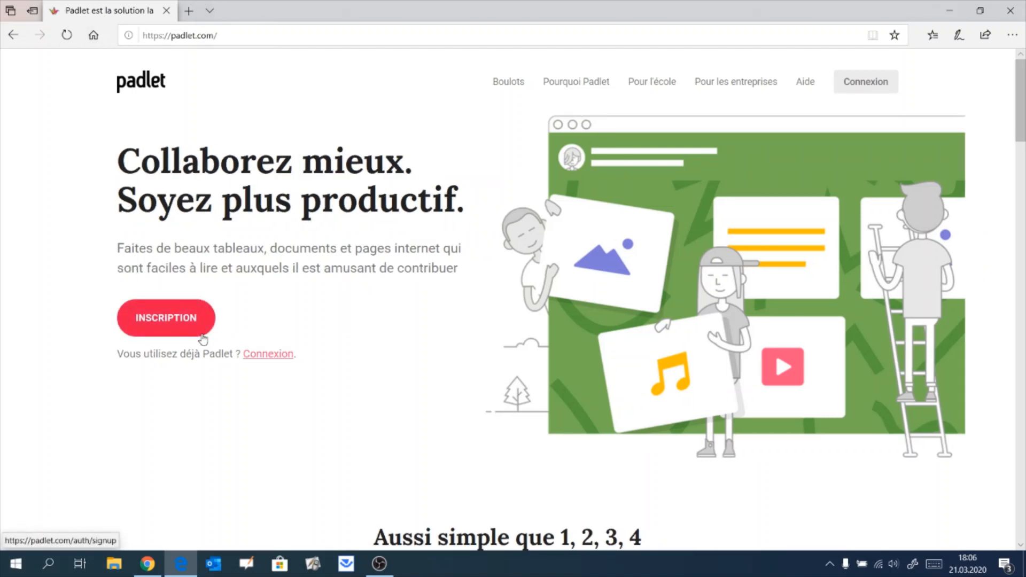
left_click(290, 356)
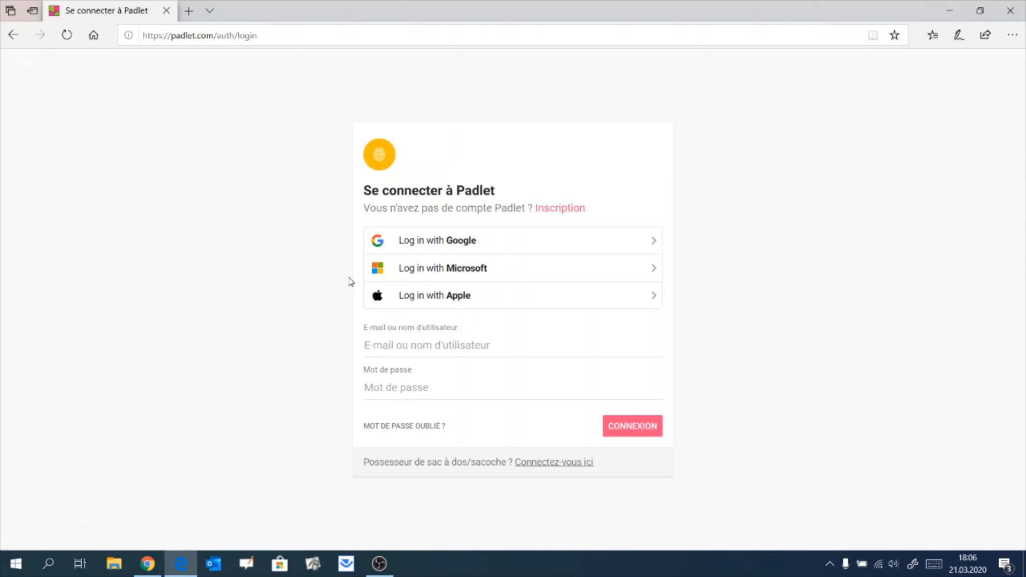
left_click(401, 273)
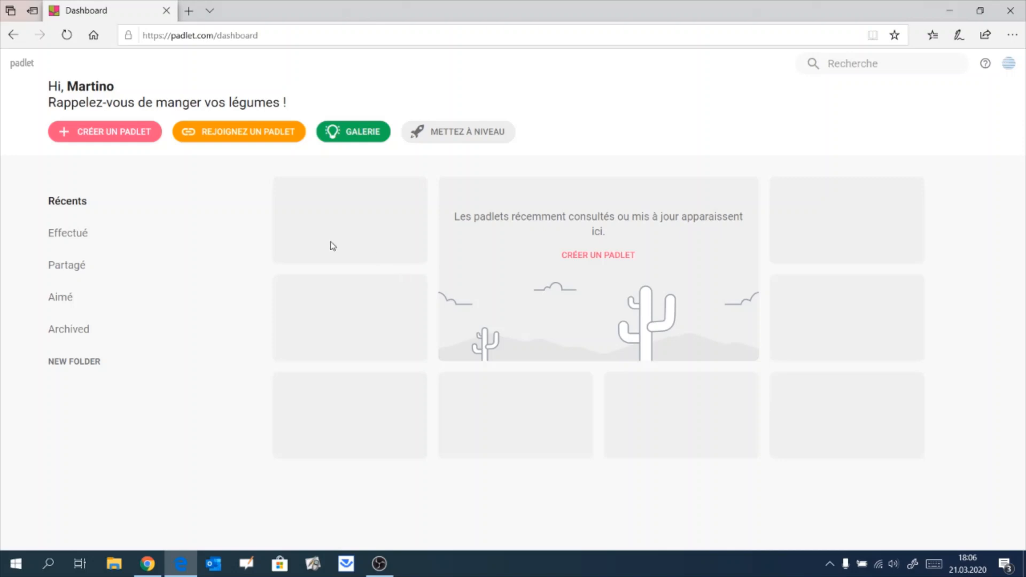
- Create a new padlet using the Étagère layout
left_click(112, 136)
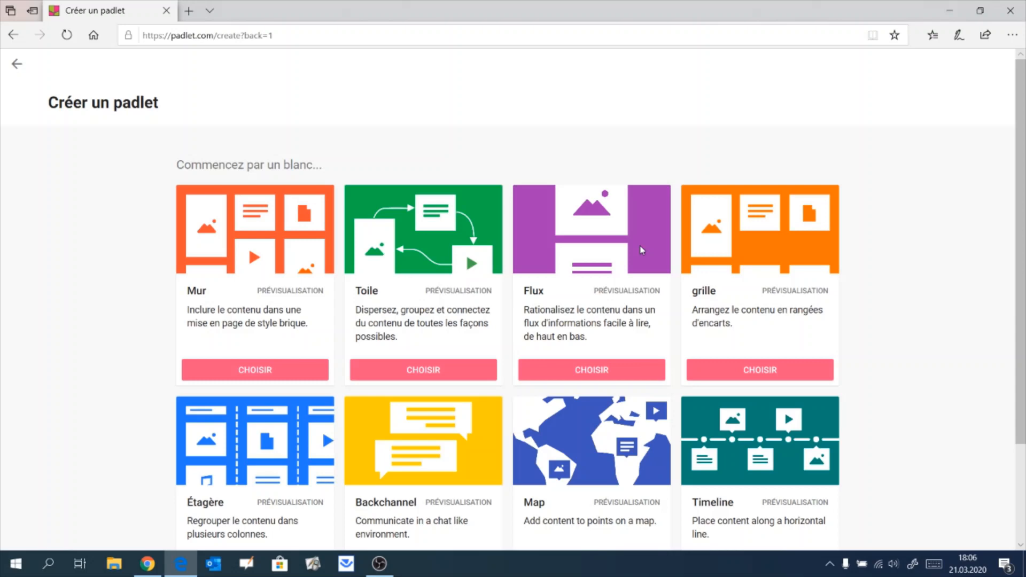
scroll(145, 299, "down", 3)
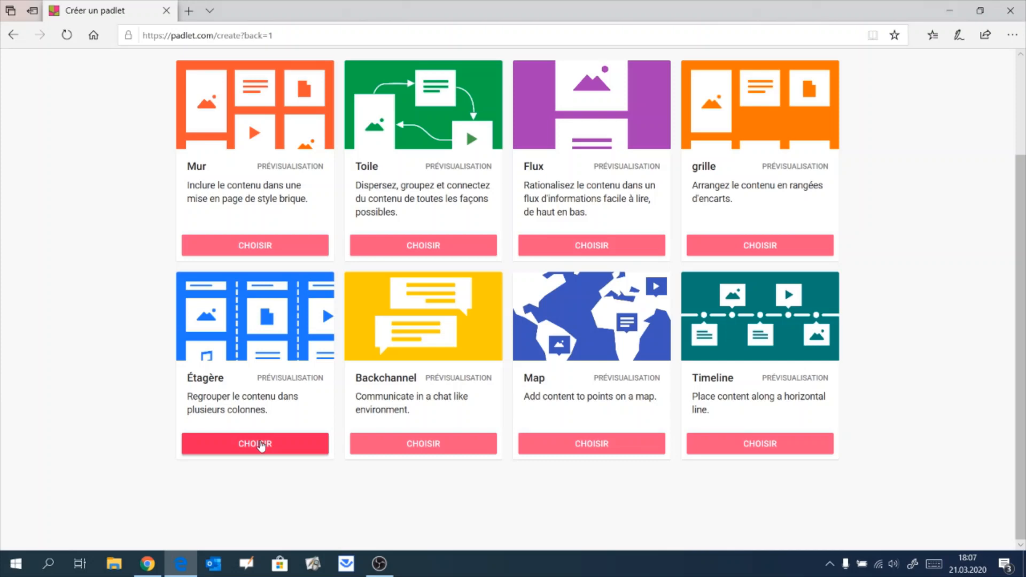
left_click(260, 444)
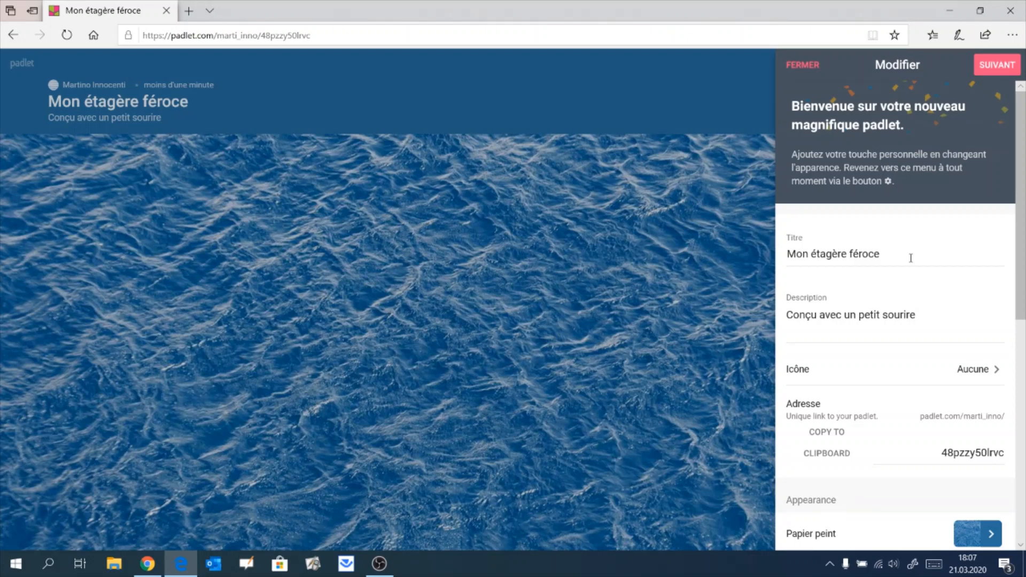
- Set the padlet's title to "Ma classe virtuelle" and its description to "Quelques liens intéressants"
left_click_drag(911, 258, 788, 258)
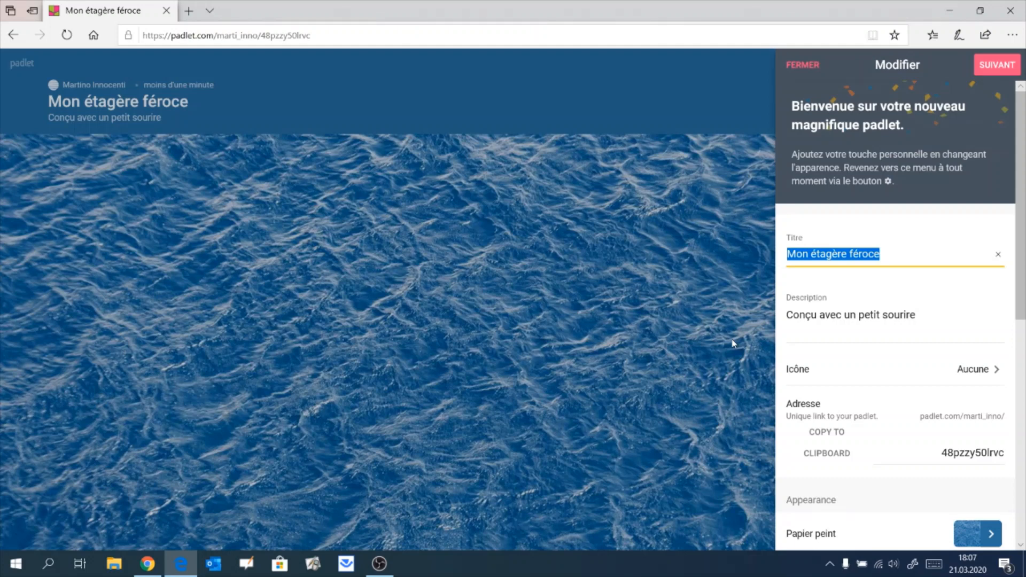
type("Ma classe virtuelle")
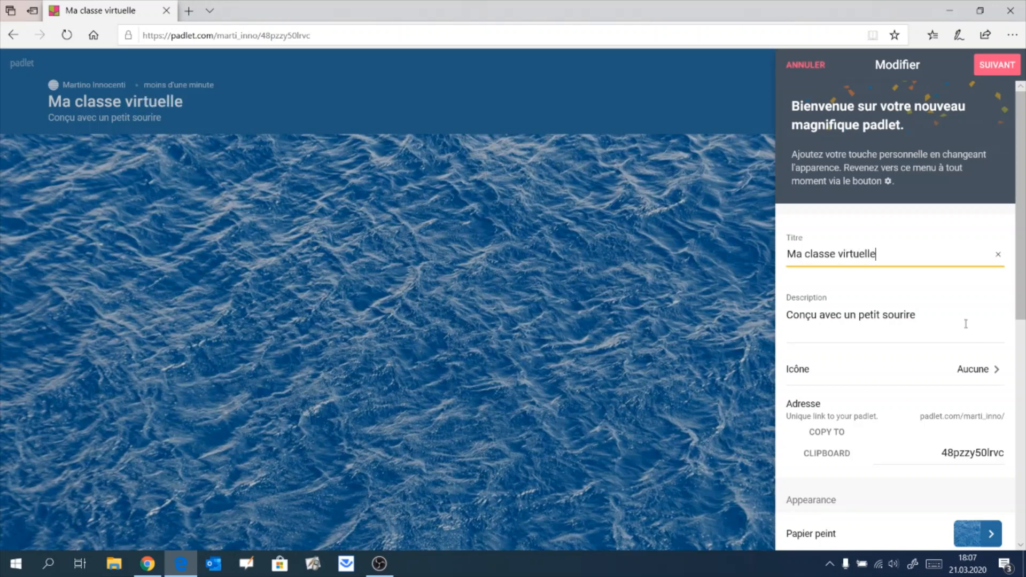
triple_click(944, 318)
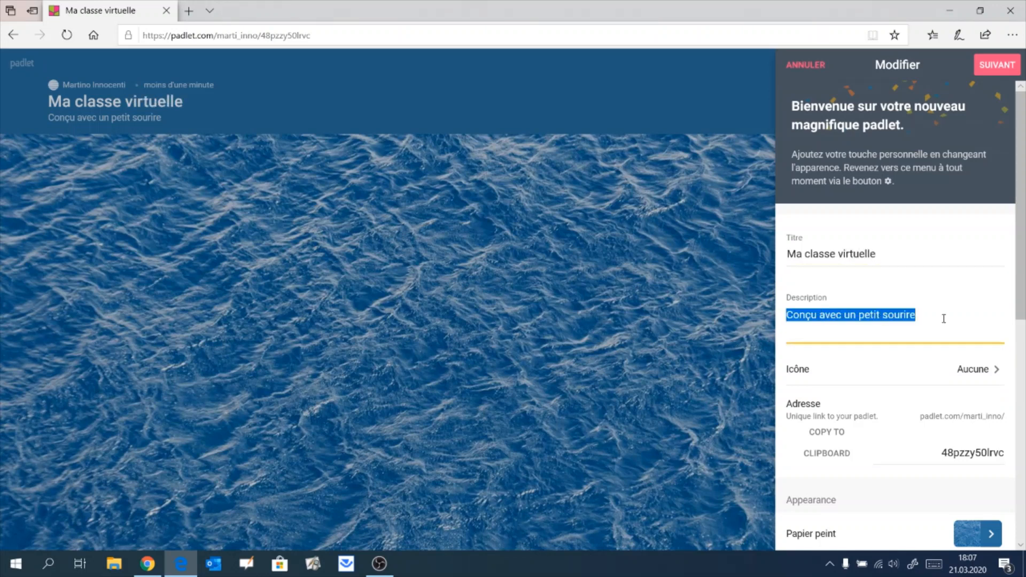
type("Q")
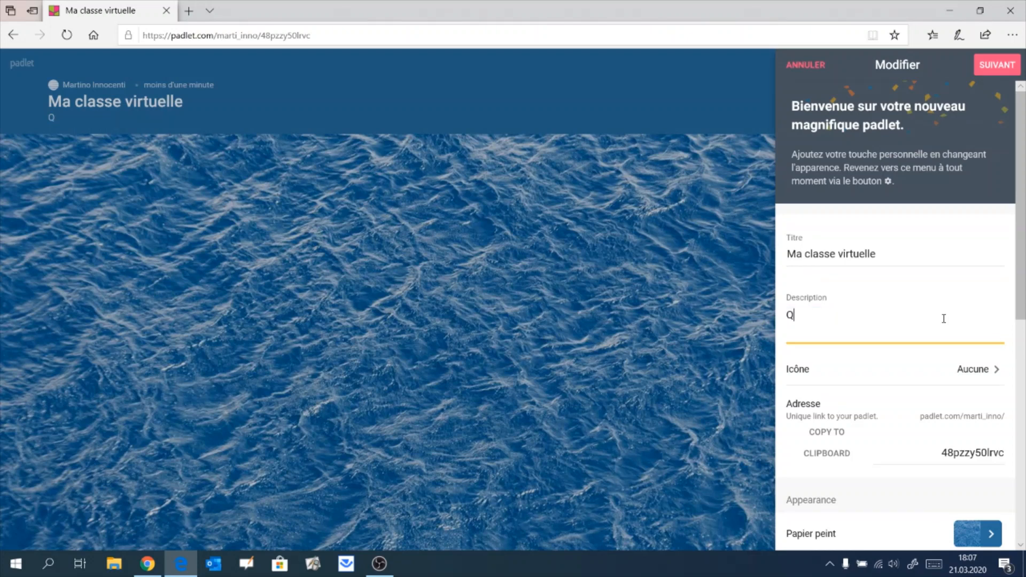
type("uelques lien")
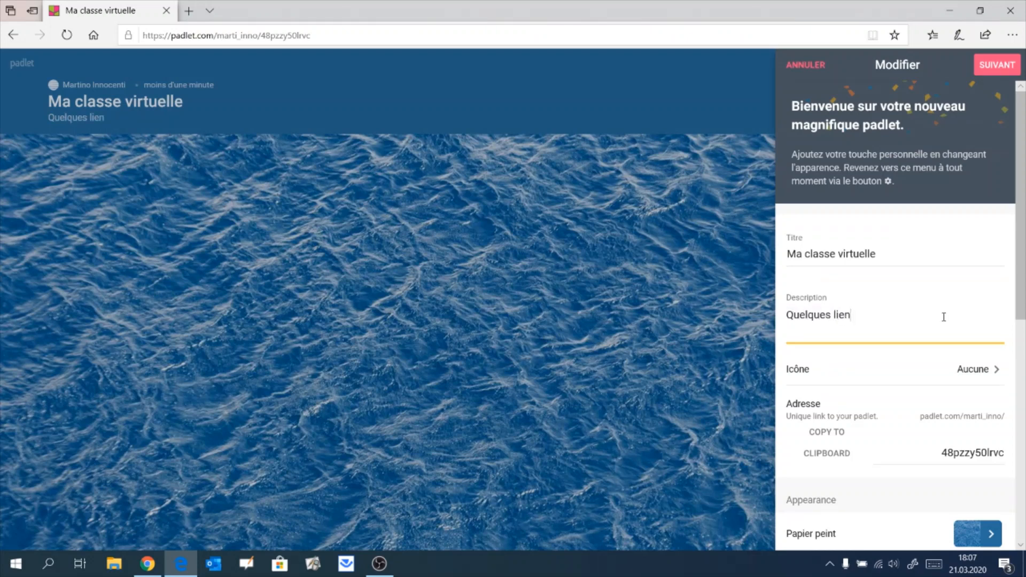
type("s intéressants")
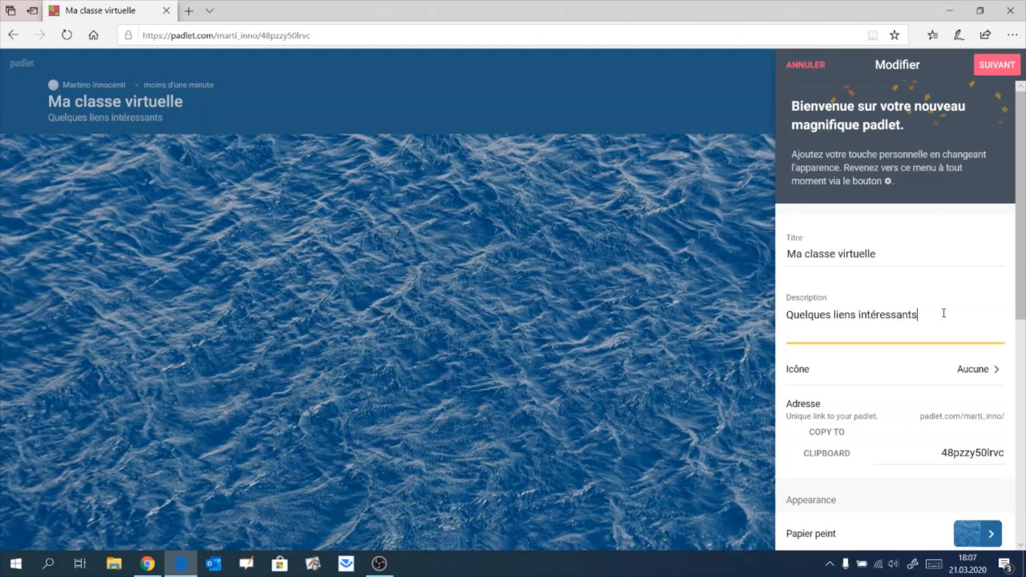
- Give the padlet the laptop emoji from the Objects category as its icon
left_click(990, 373)
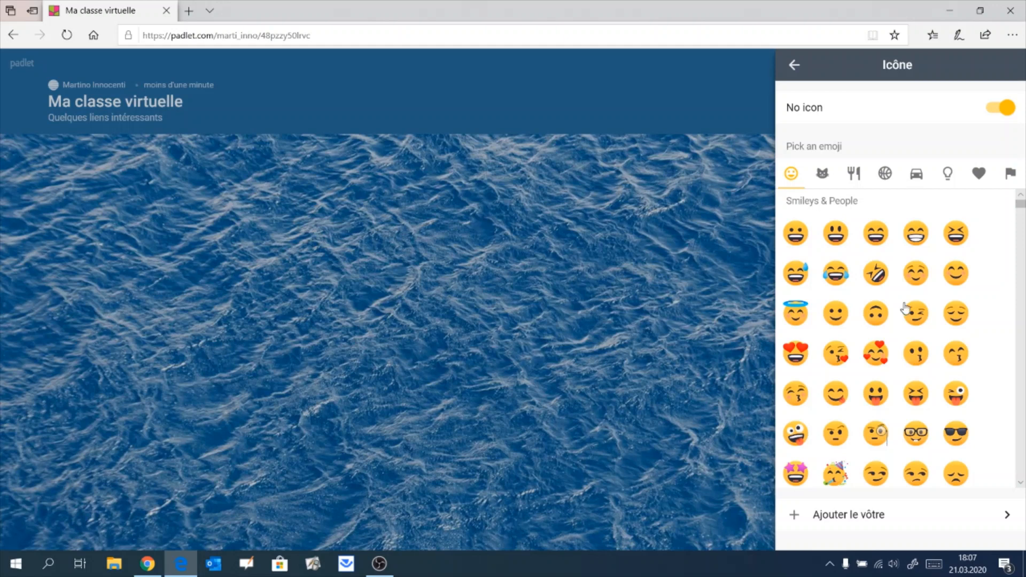
scroll(889, 326, "down", 8)
scroll(887, 323, "up", 8)
left_click(949, 174)
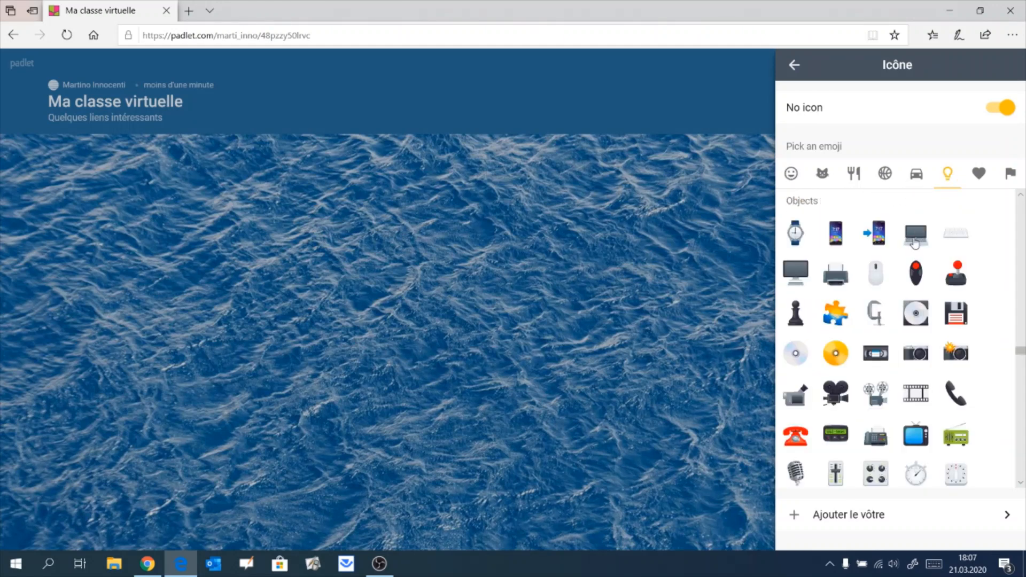
left_click(915, 241)
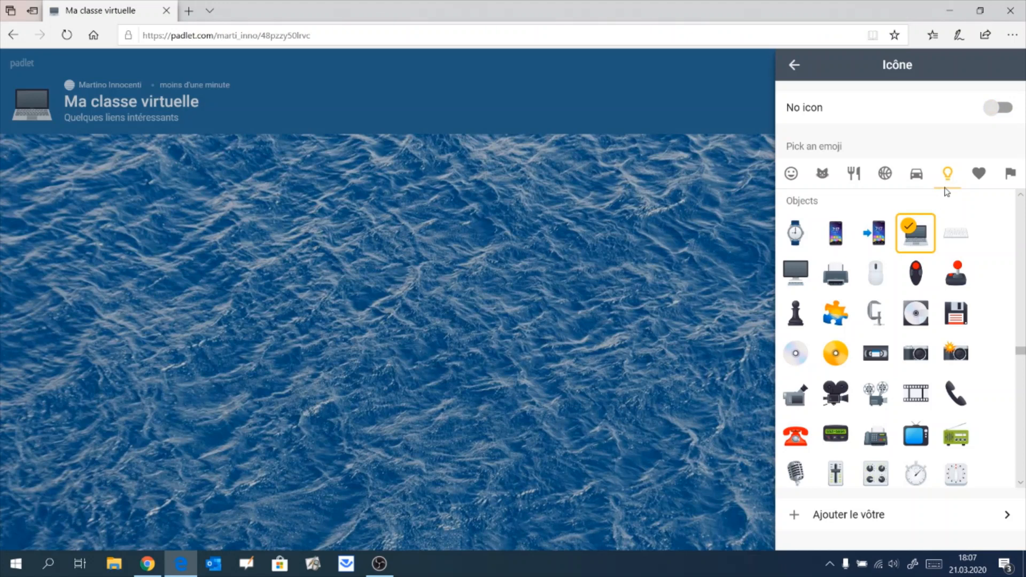
left_click(794, 67)
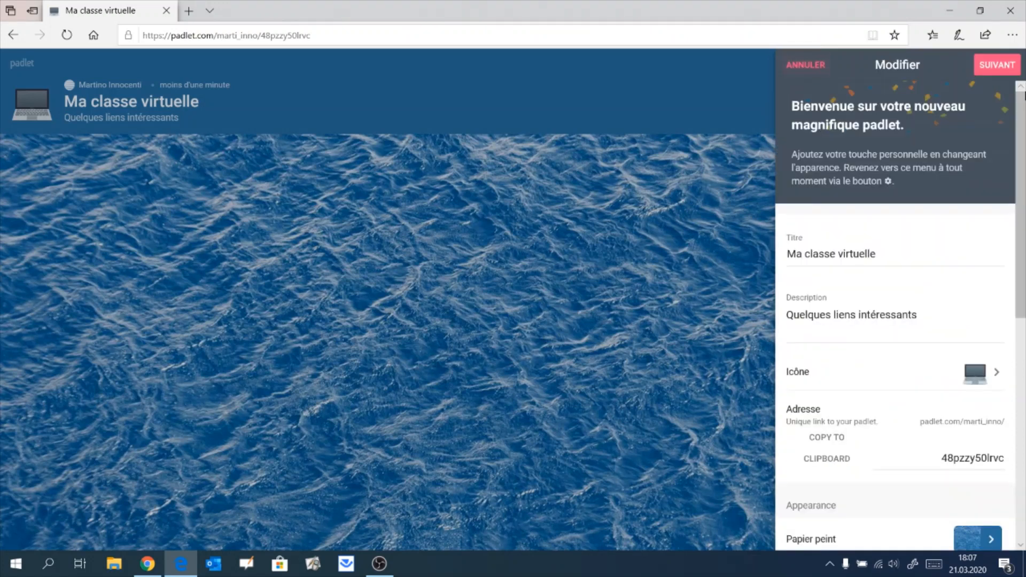
- Replace the ending of the padlet's unique address with "maclassevirtuelle"
scroll(819, 389, "down", 2)
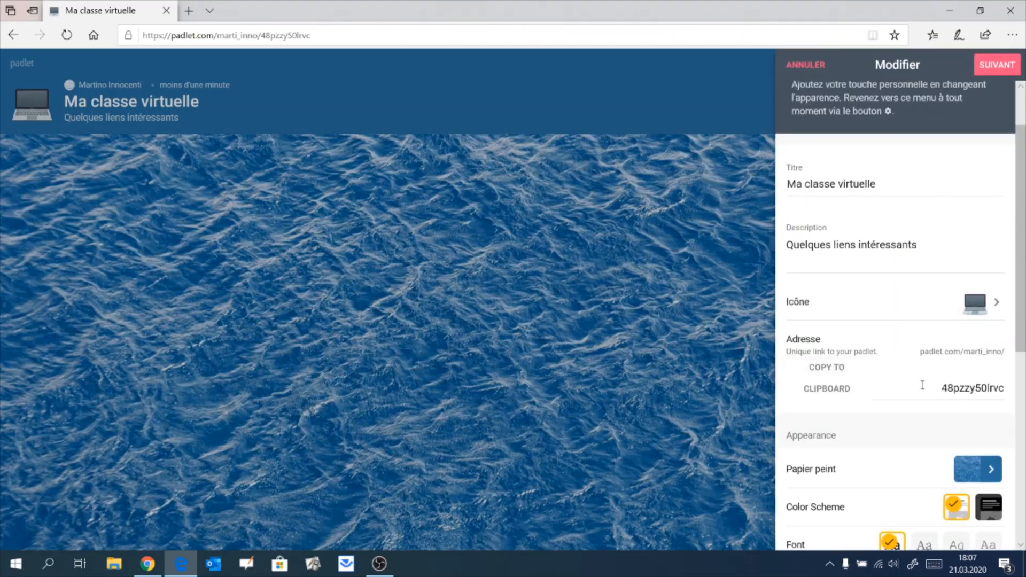
left_click_drag(924, 387, 1023, 408)
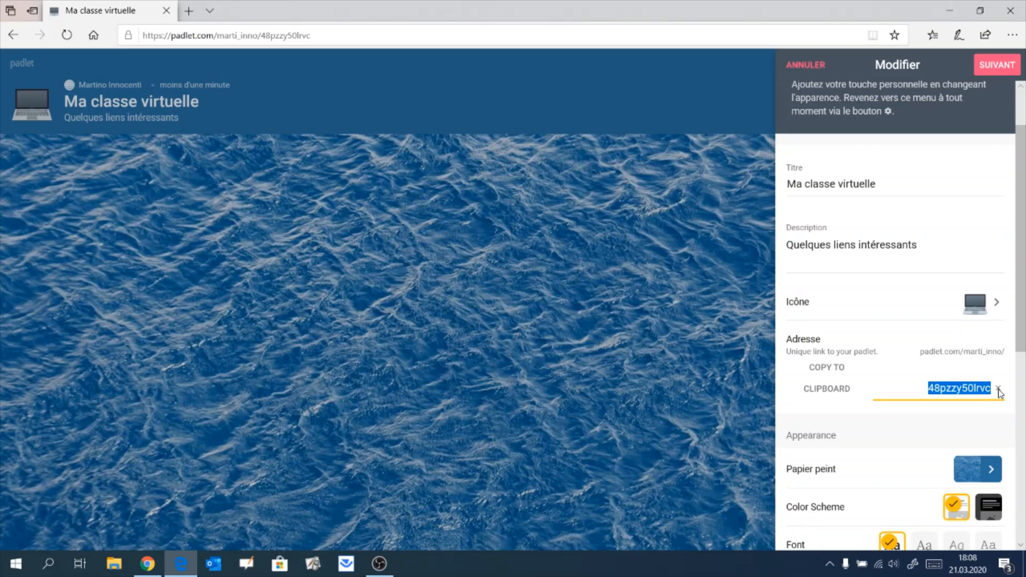
type("maclasse")
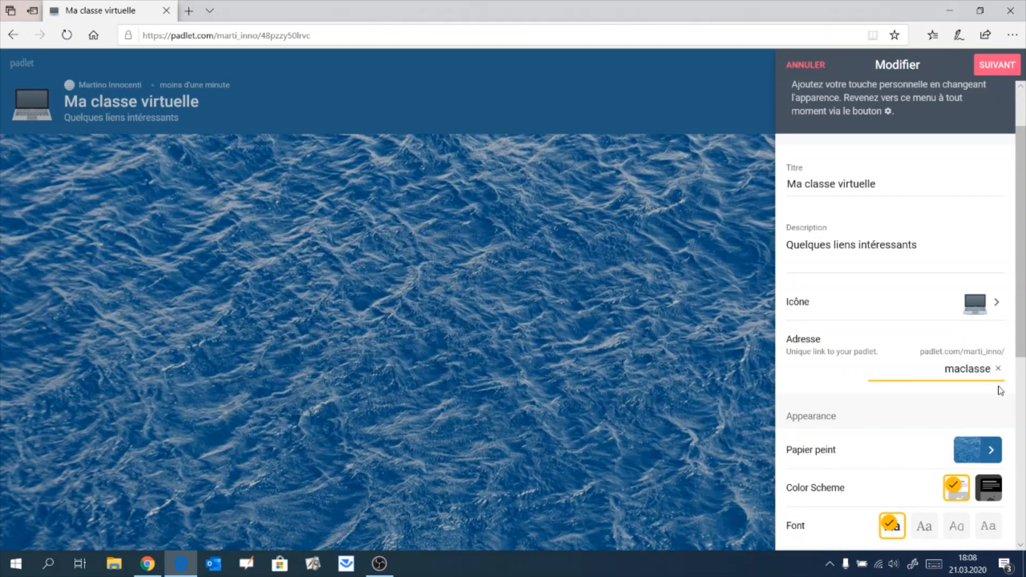
type("virtuelle")
left_click_drag(920, 352, 1003, 375)
left_click(904, 388)
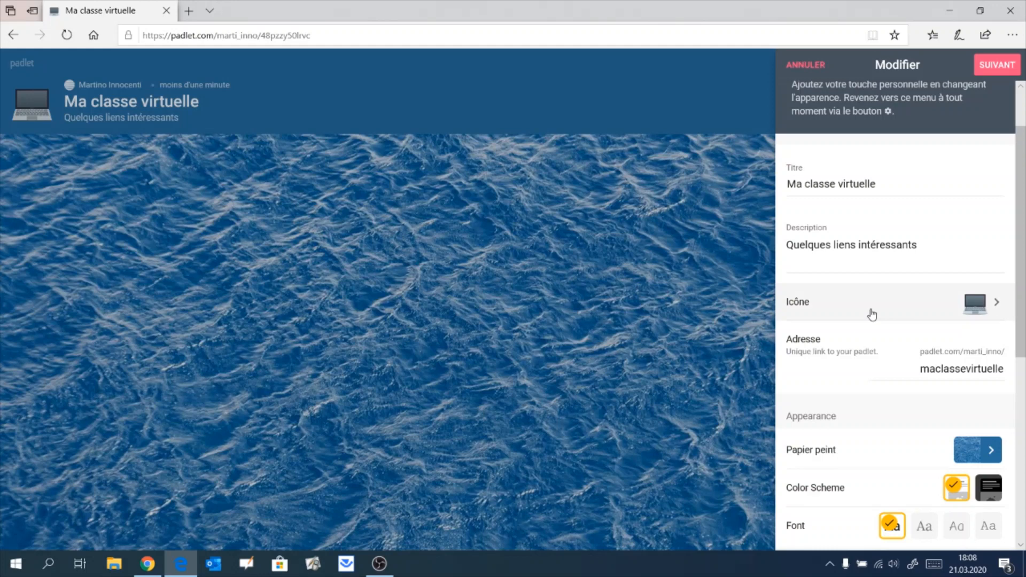
- Review the appearance, post and content filtering settings, including the available reaction types
scroll(870, 314, "down", 3)
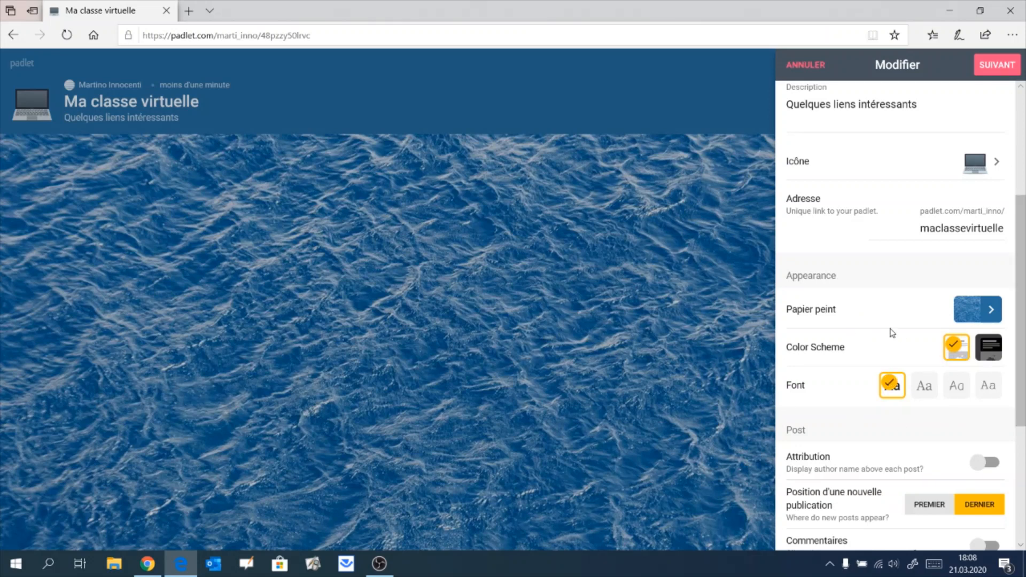
scroll(870, 316, "down", 3)
scroll(838, 316, "down", 2)
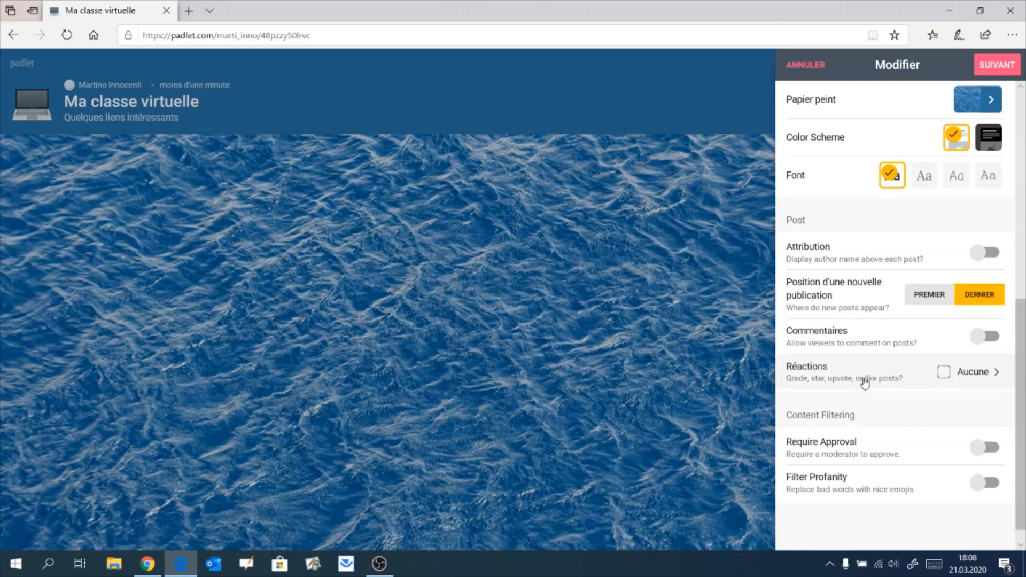
left_click(952, 374)
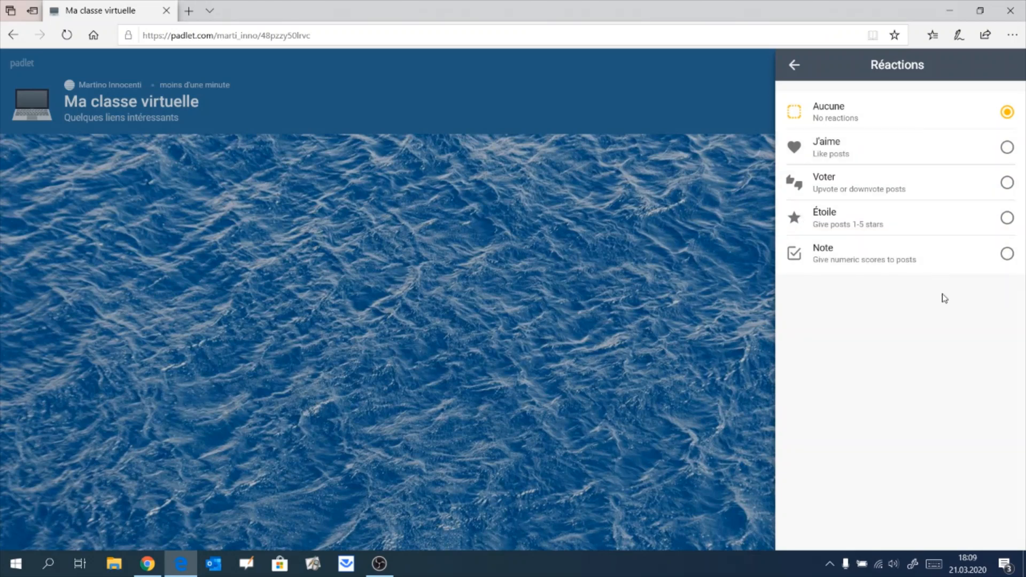
left_click(794, 65)
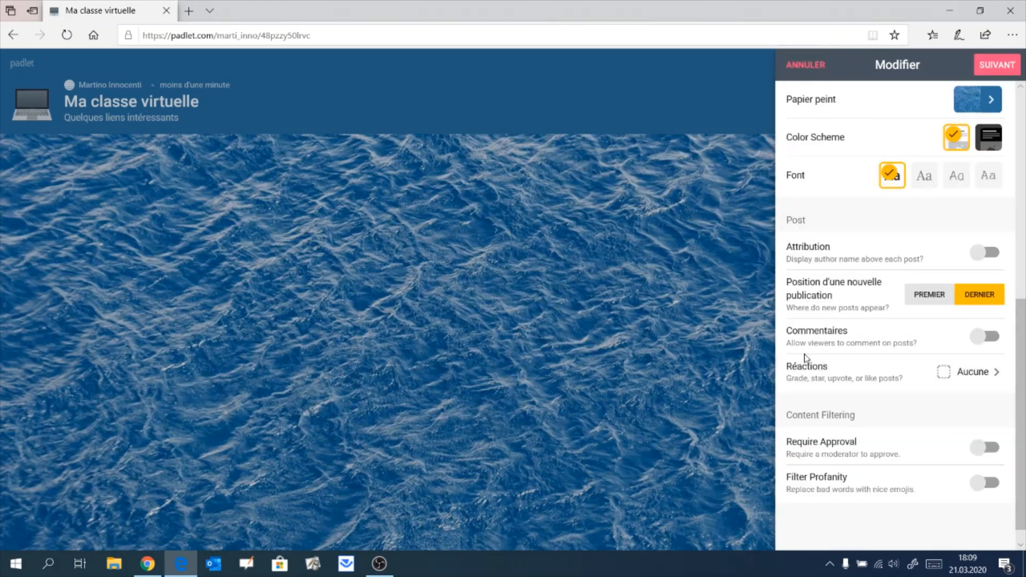
scroll(885, 338, "down", 1)
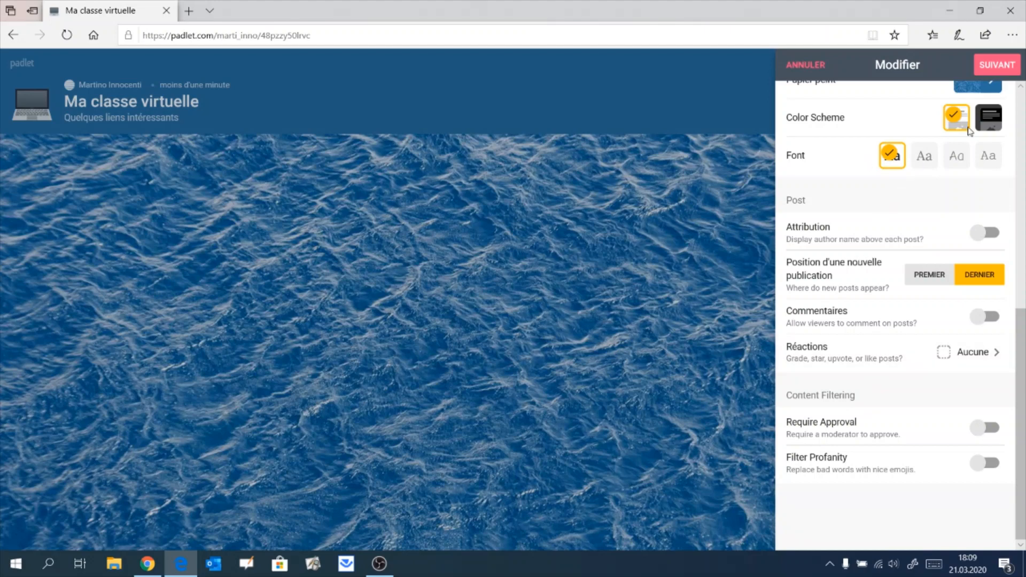
- Save the padlet's settings and start posting on the new board
scroll(935, 201, "up", 6)
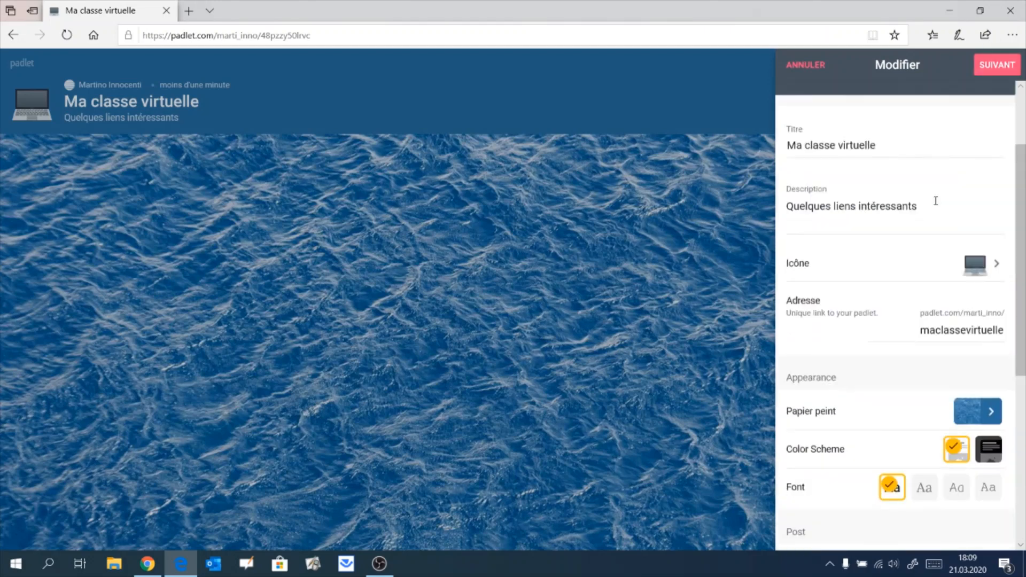
left_click(992, 64)
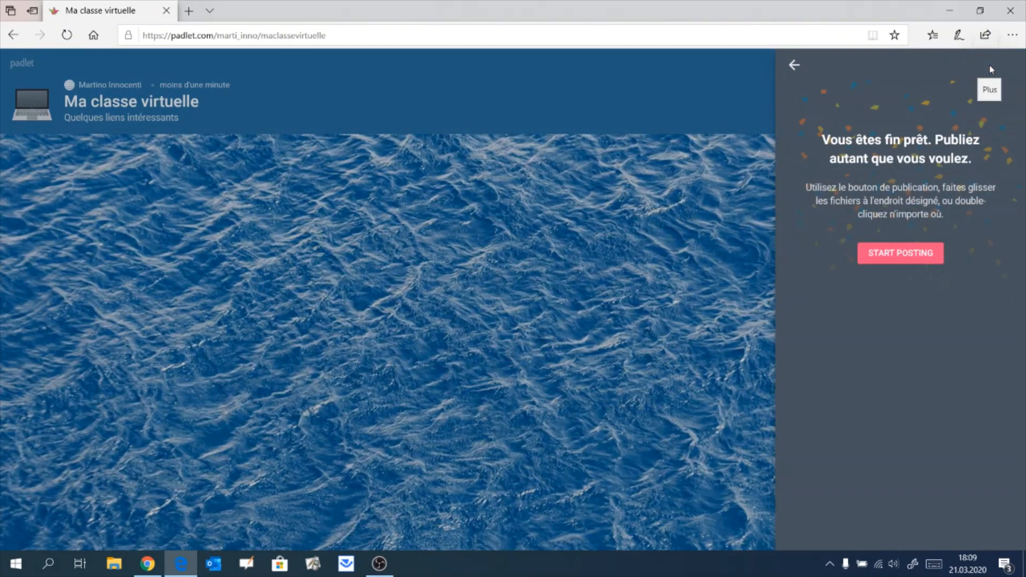
left_click(891, 259)
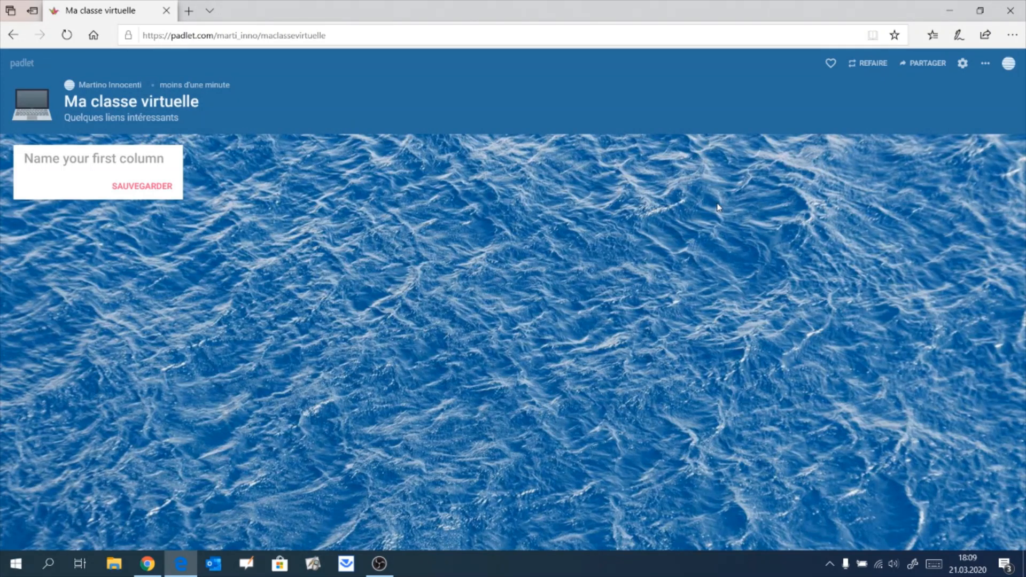
- Open the padlet's sharing options and examine the available privacy levels and the visitor permissions setting
left_click(928, 65)
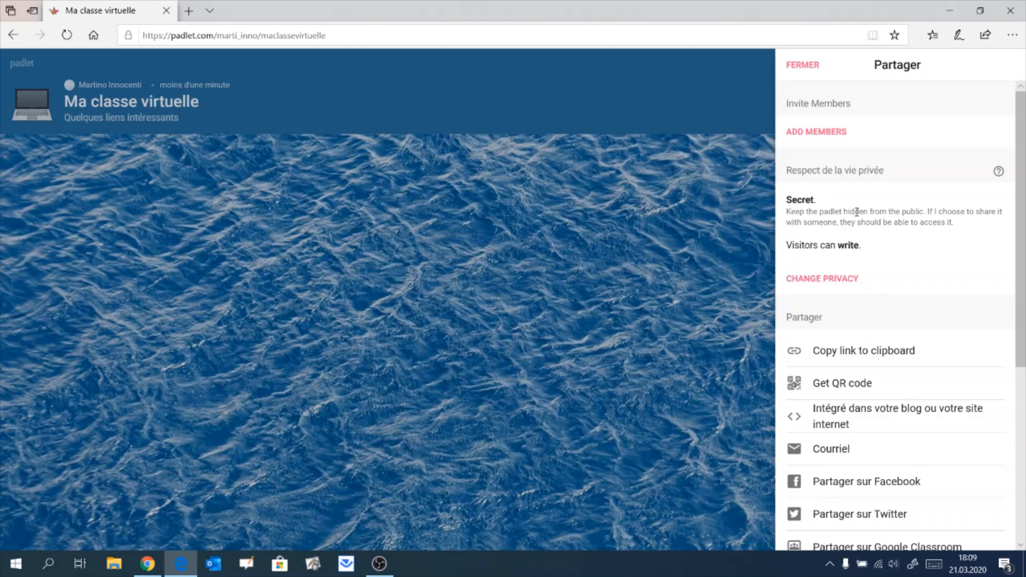
scroll(856, 212, "down", 1)
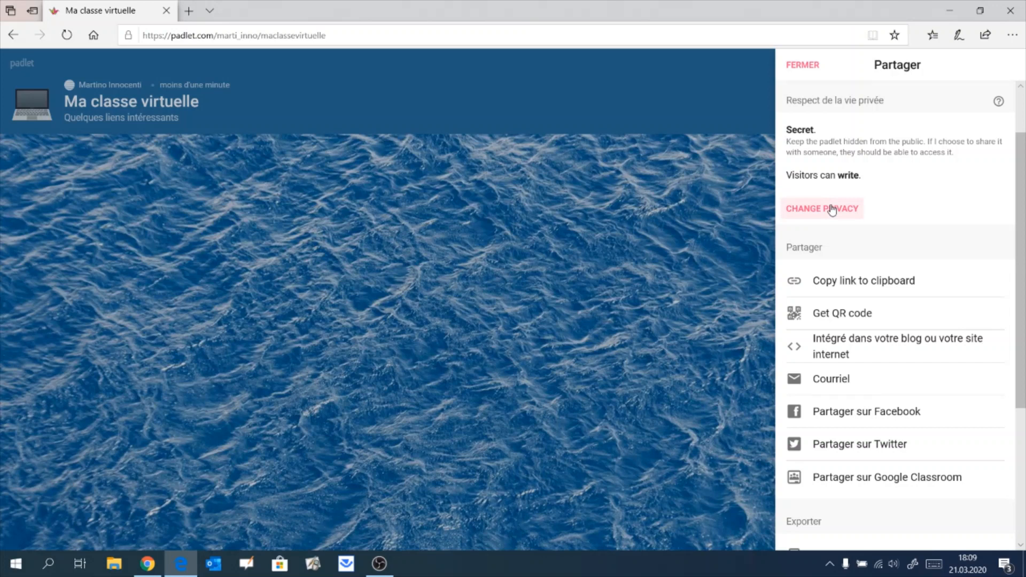
left_click(832, 209)
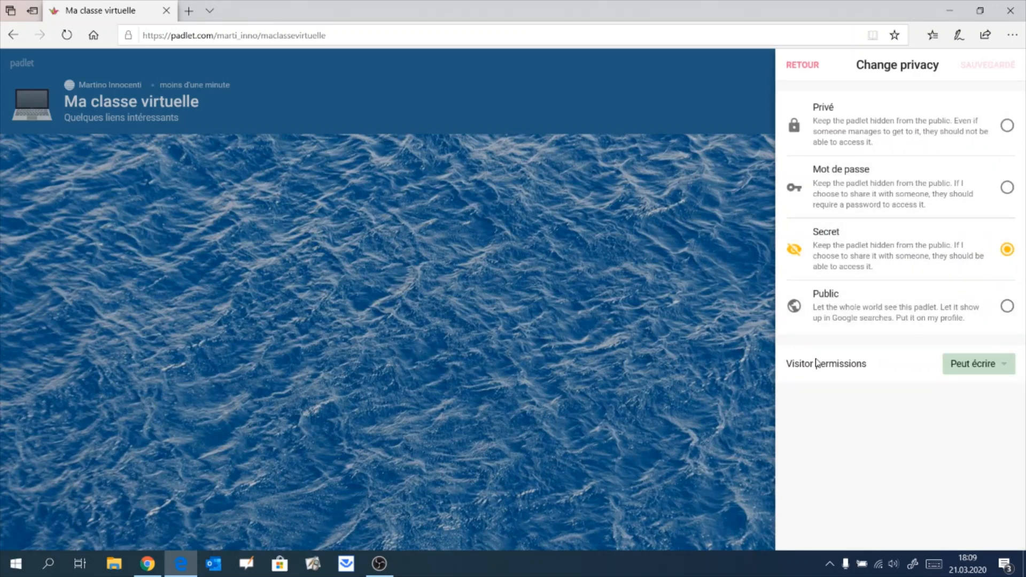
left_click(804, 64)
left_click(834, 208)
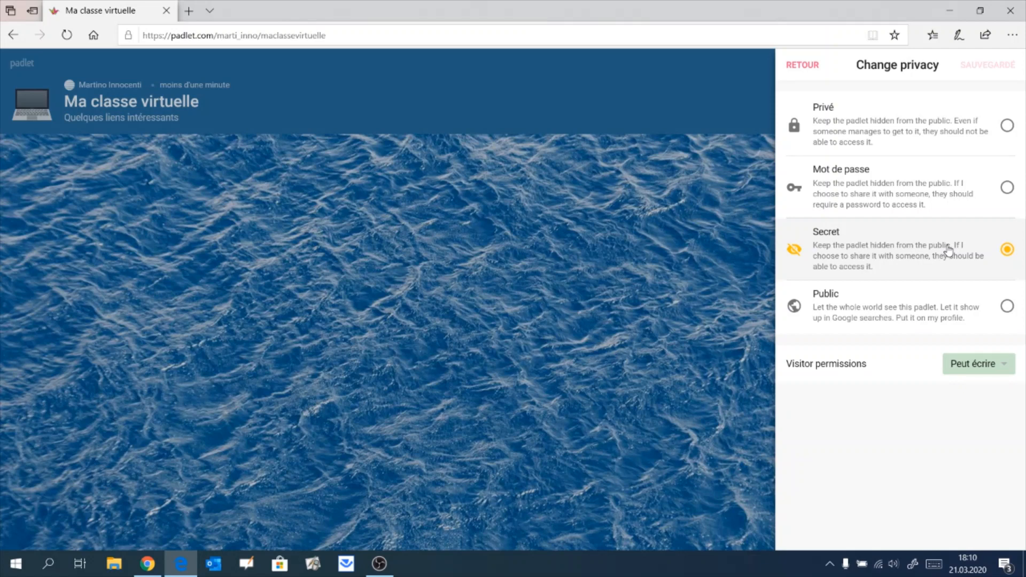
left_click_drag(787, 366, 870, 366)
left_click(876, 372)
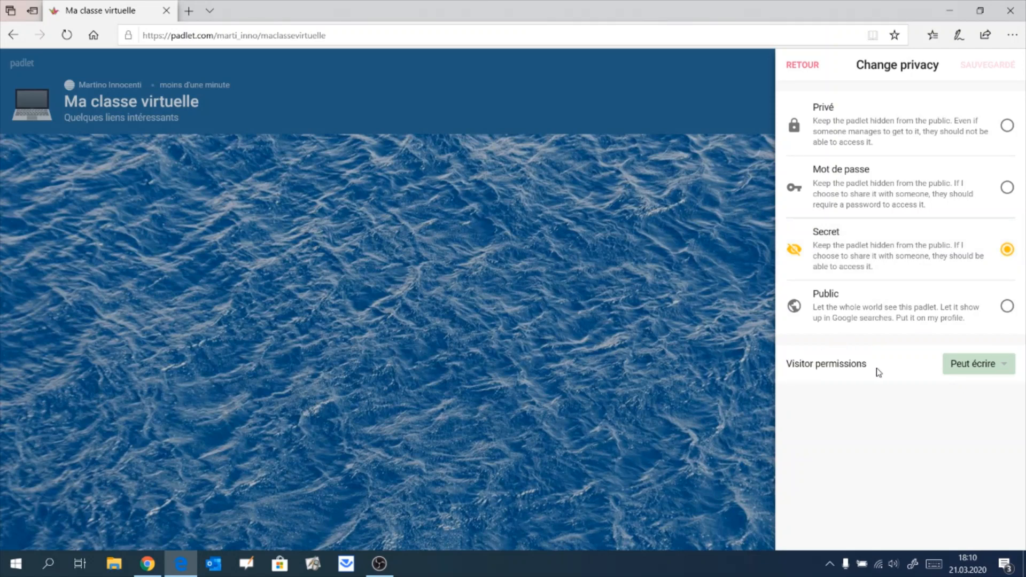
left_click_drag(786, 364, 899, 367)
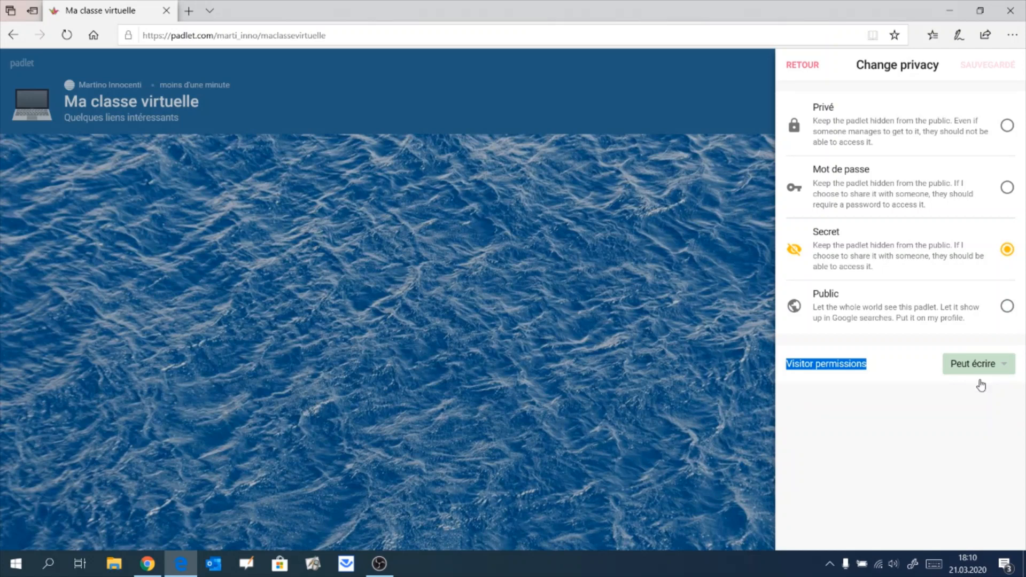
- Set the visitor permissions to "Peut lire", save the privacy change and close the sharing options
left_click(995, 368)
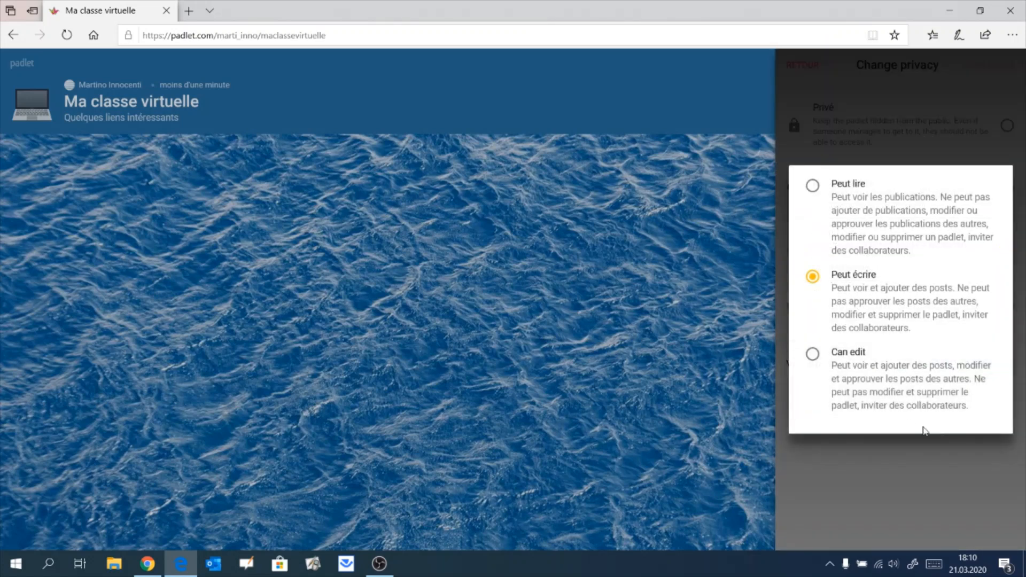
left_click(882, 210)
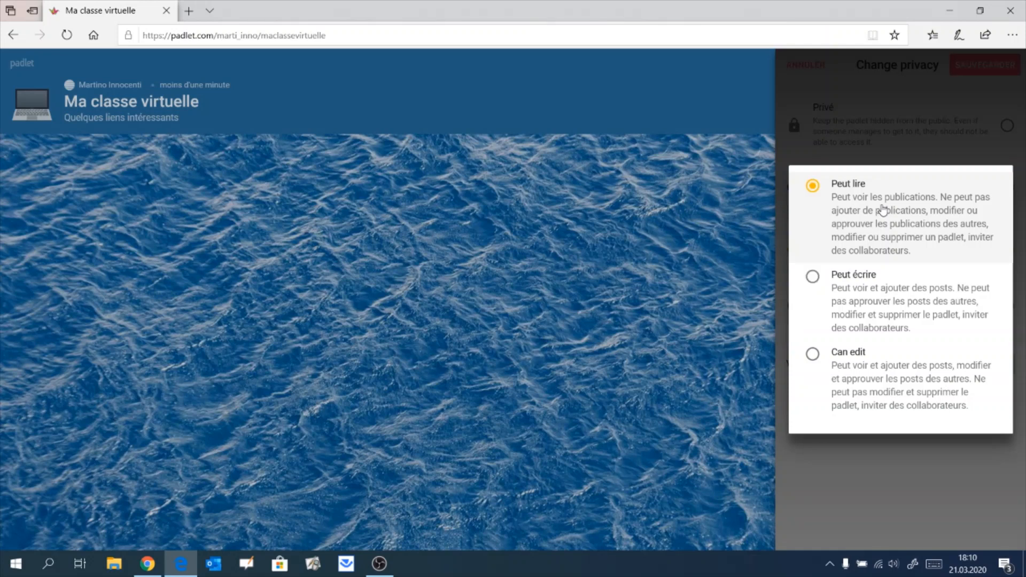
left_click(894, 453)
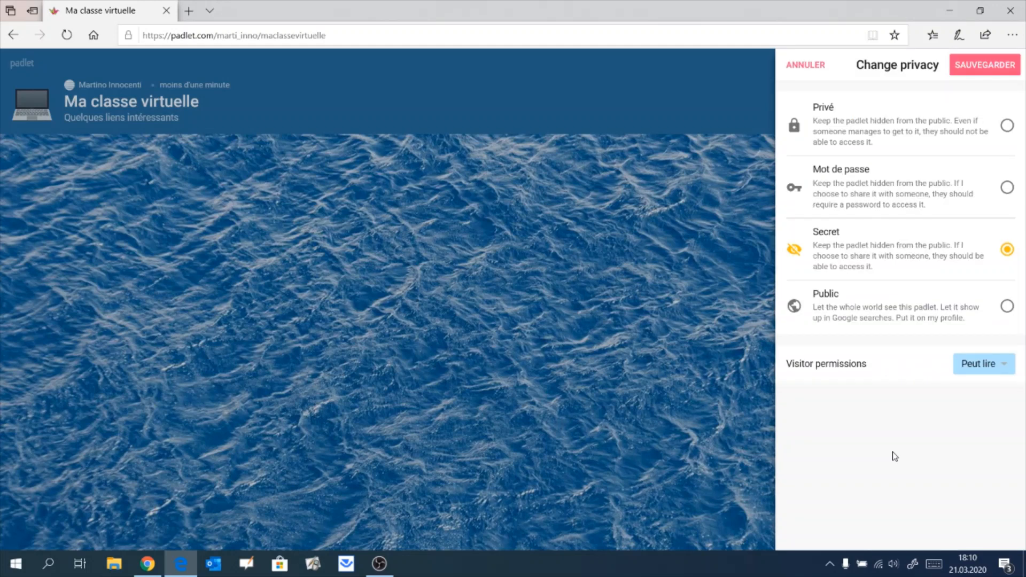
left_click(976, 66)
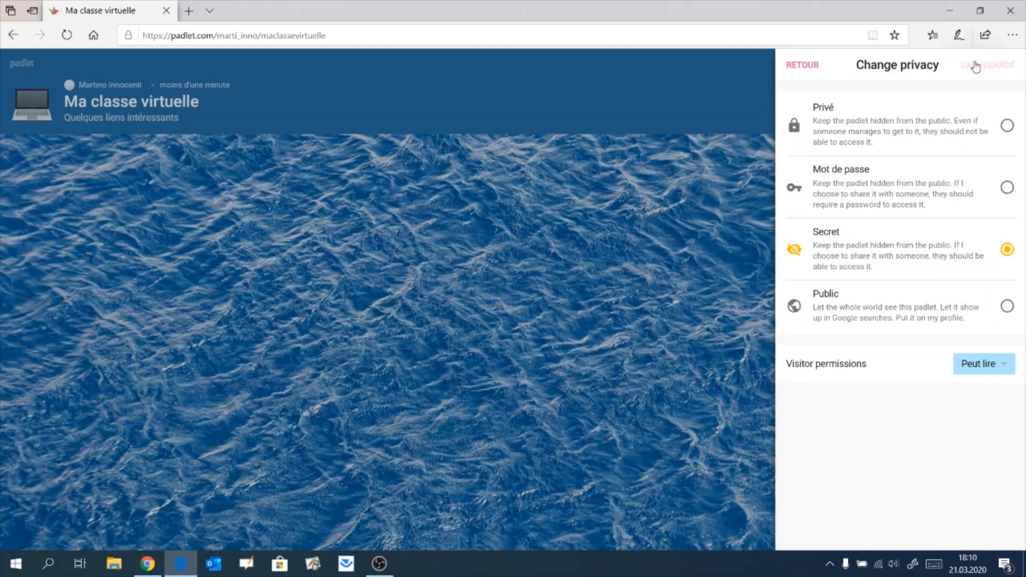
left_click(811, 71)
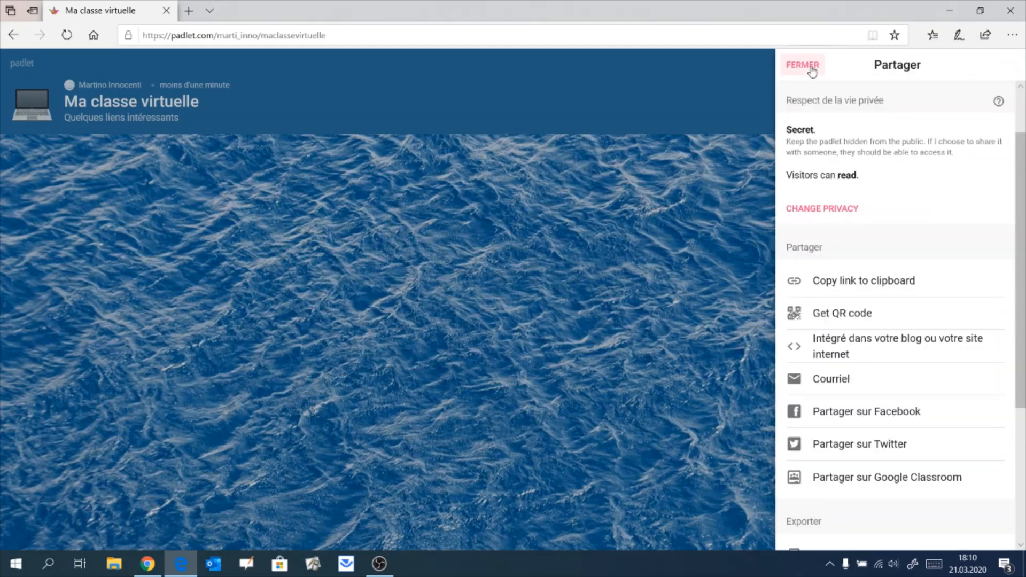
scroll(903, 222, "down", 4)
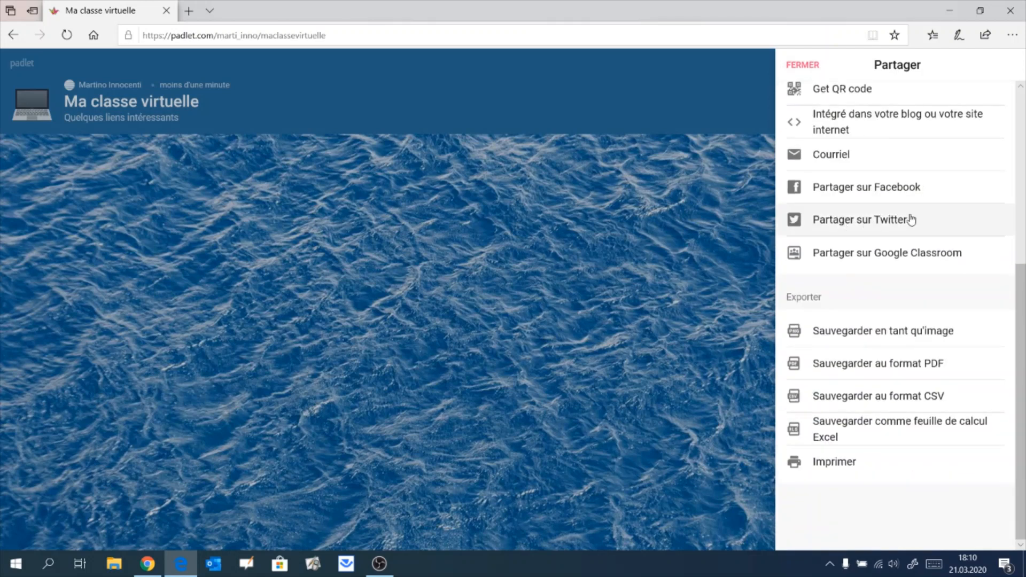
left_click(809, 65)
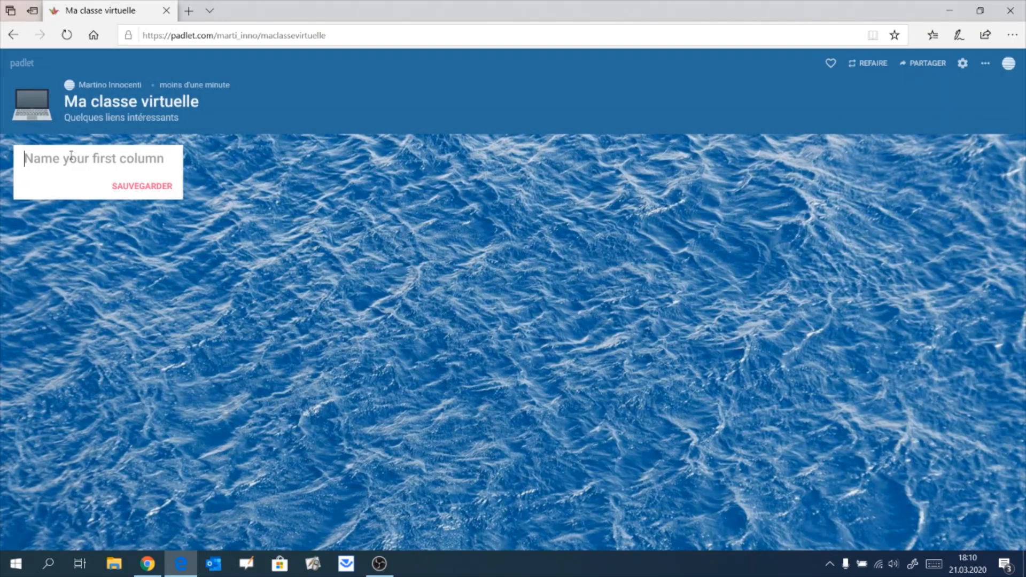
- Name the first column "Lundi" and add a second column named "Mardi"
type("Lundi")
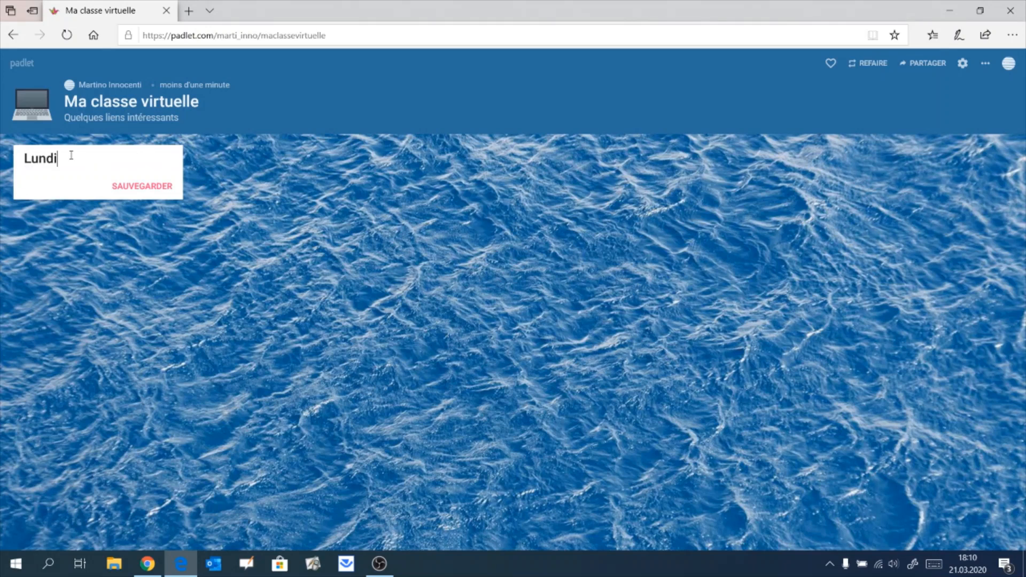
left_click(109, 186)
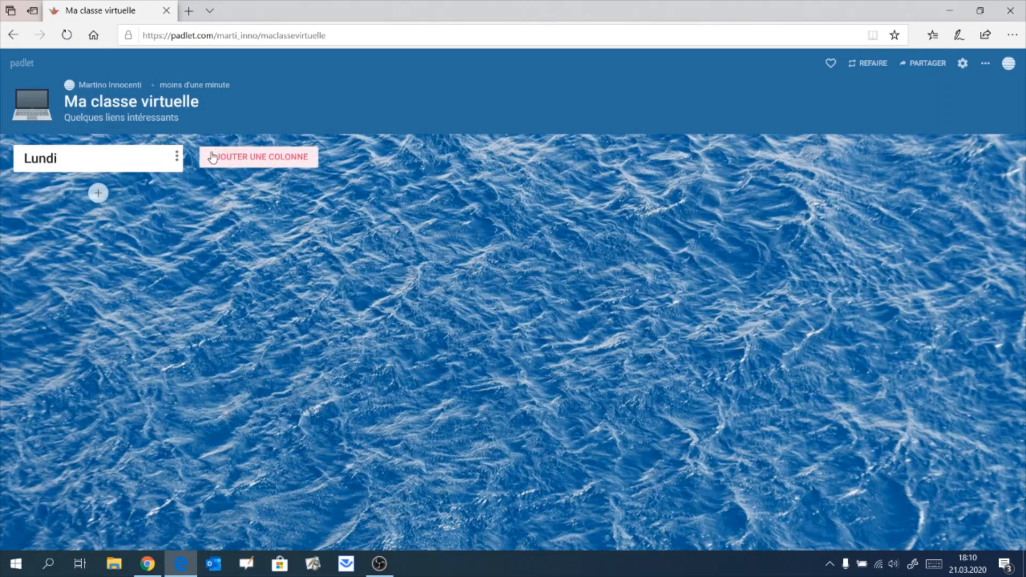
type("MArdi")
key("BackSpace")
key("BackSpace")
key("BackSpace")
key("BackSpace")
type("ardi")
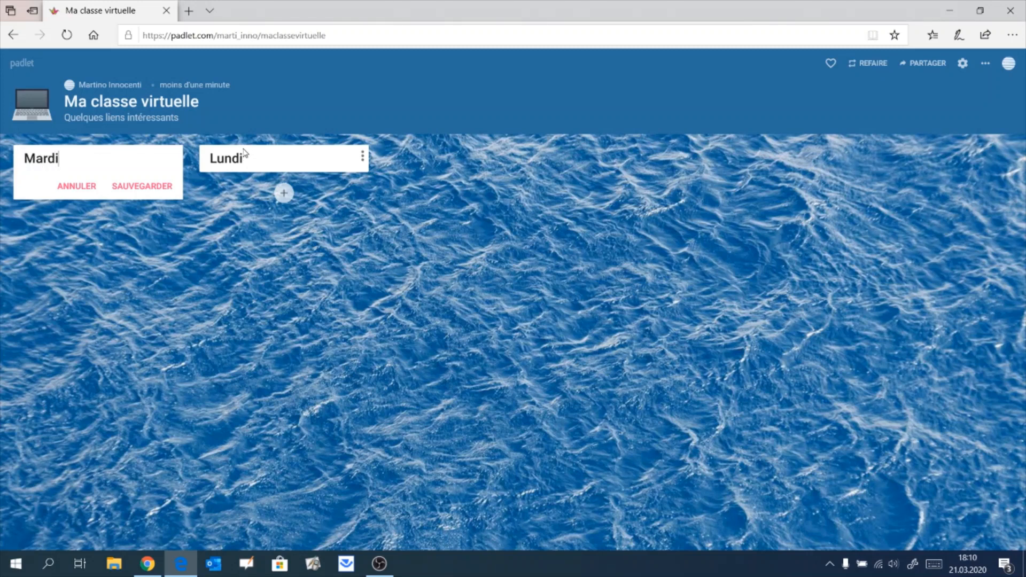
left_click(167, 187)
- Add another column named "Mercredi" to the board
left_click(417, 153)
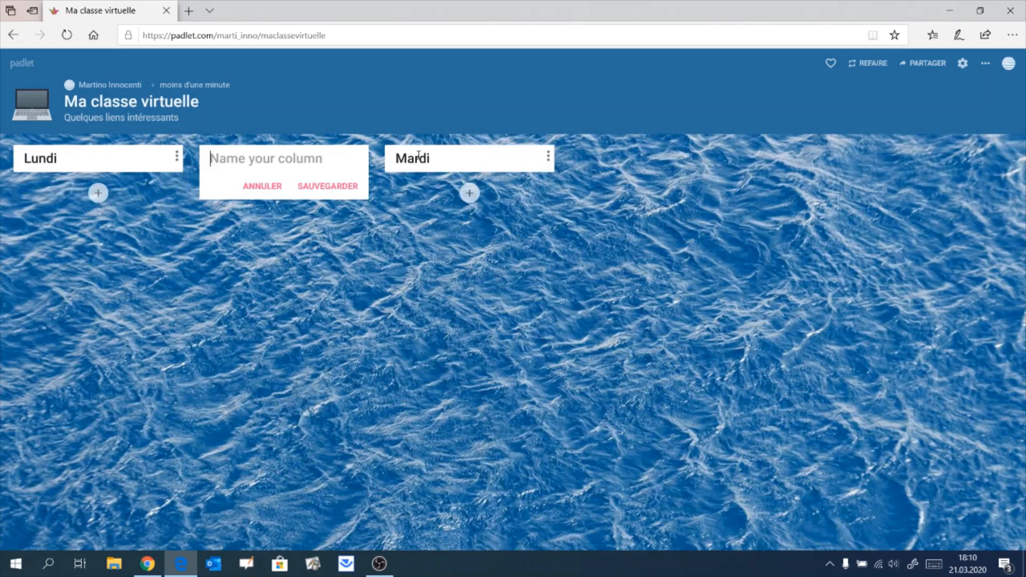
type("Mercredi")
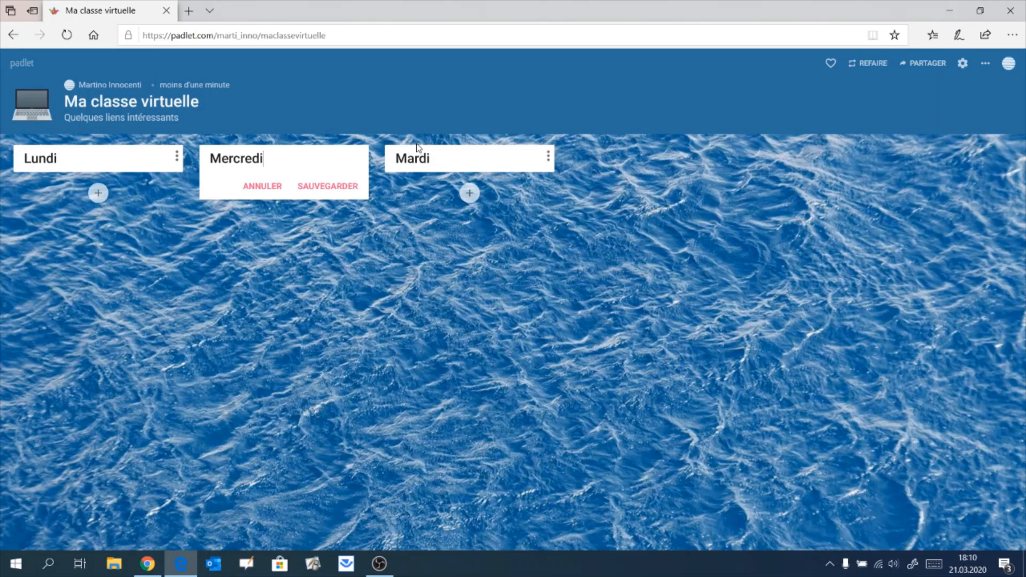
key("Return")
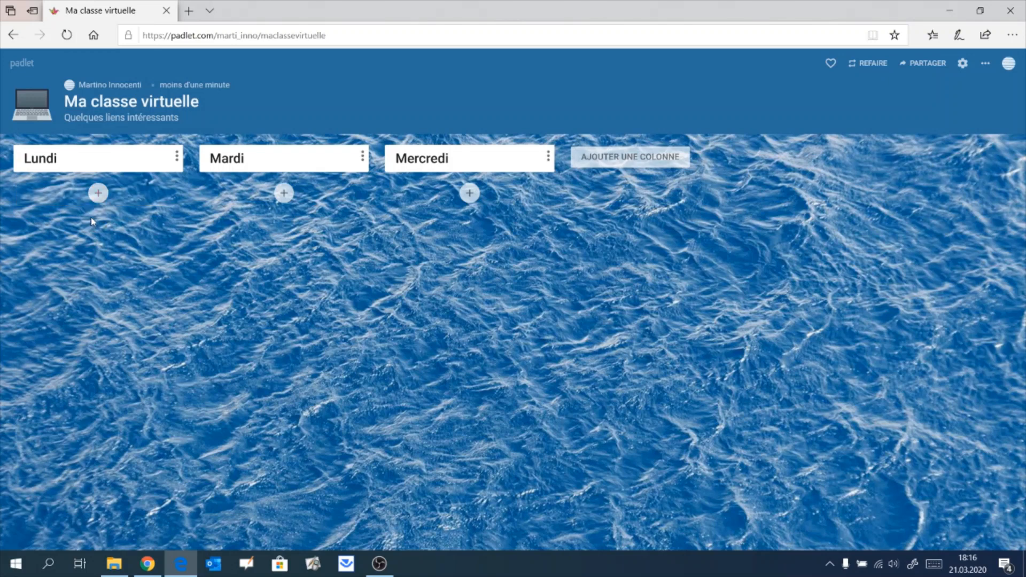
- Create a post under Lundi titled "Merveilleux site" with the text "Sur le site Educlasse, beaucoup d'activités en ligne."
left_click(99, 194)
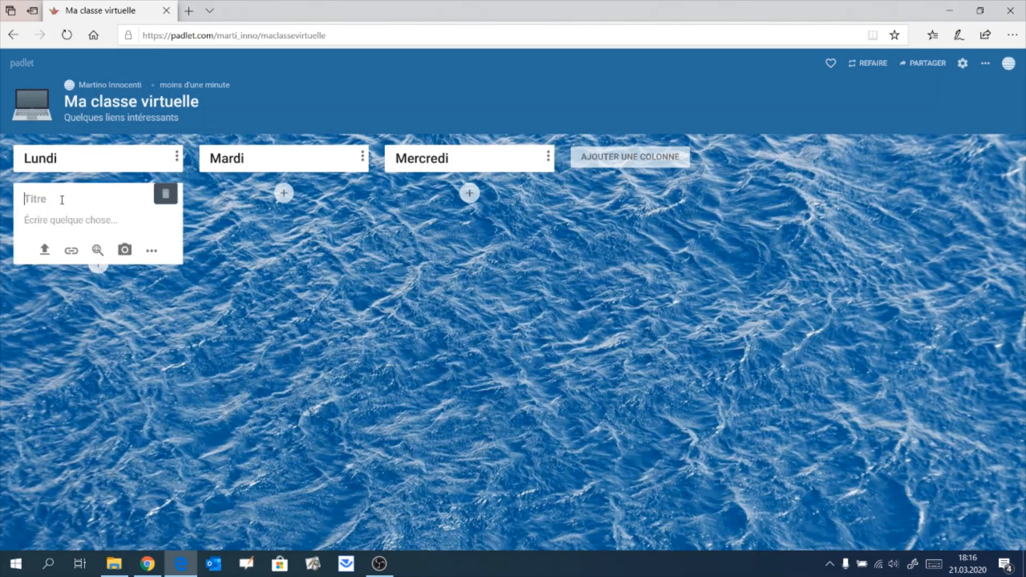
type("Merveilleux site")
left_click(69, 219)
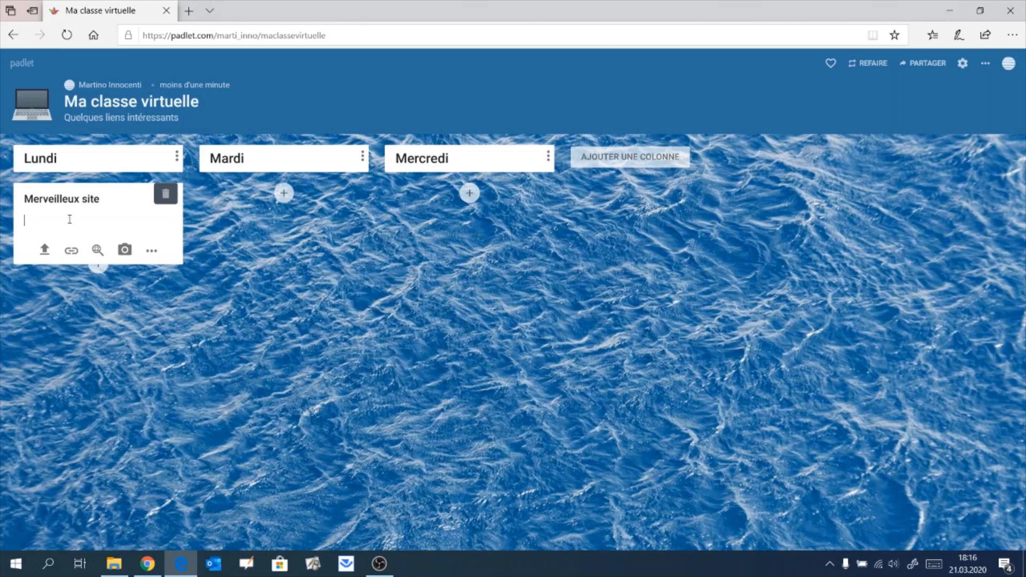
type("Sur le site Éduclasse, beaucoup d")
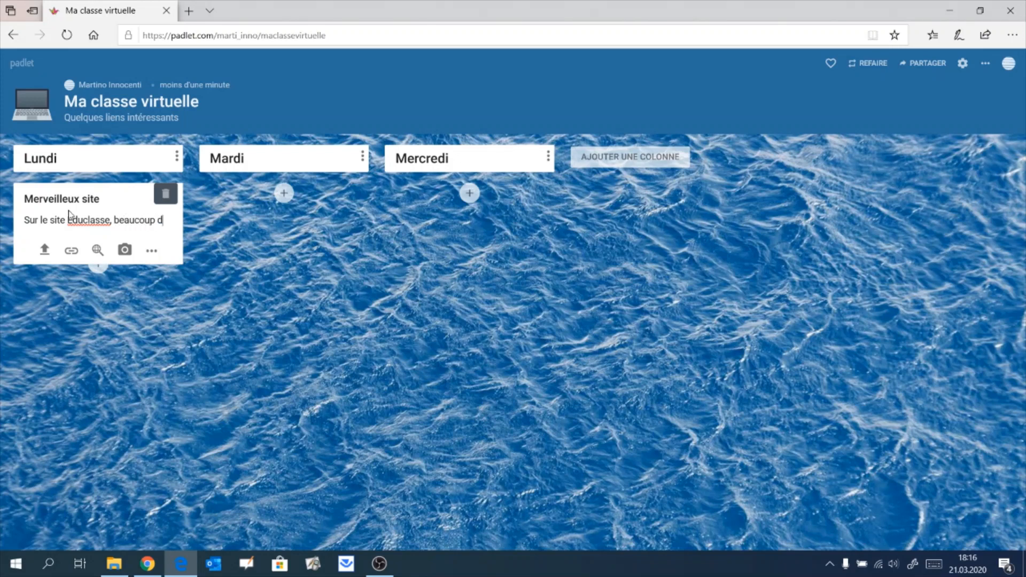
type("'activités en l")
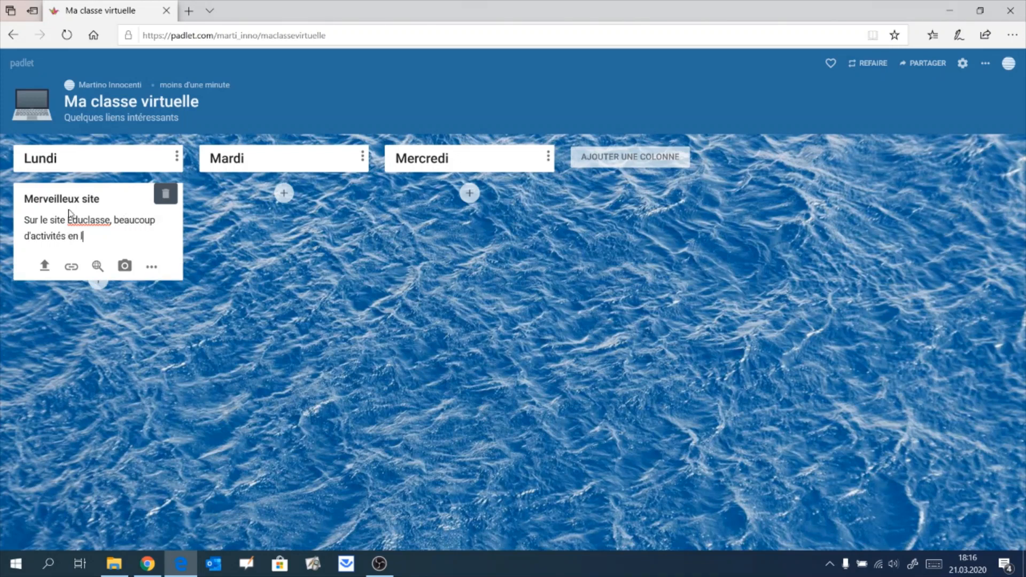
type("igne.")
left_click(71, 267)
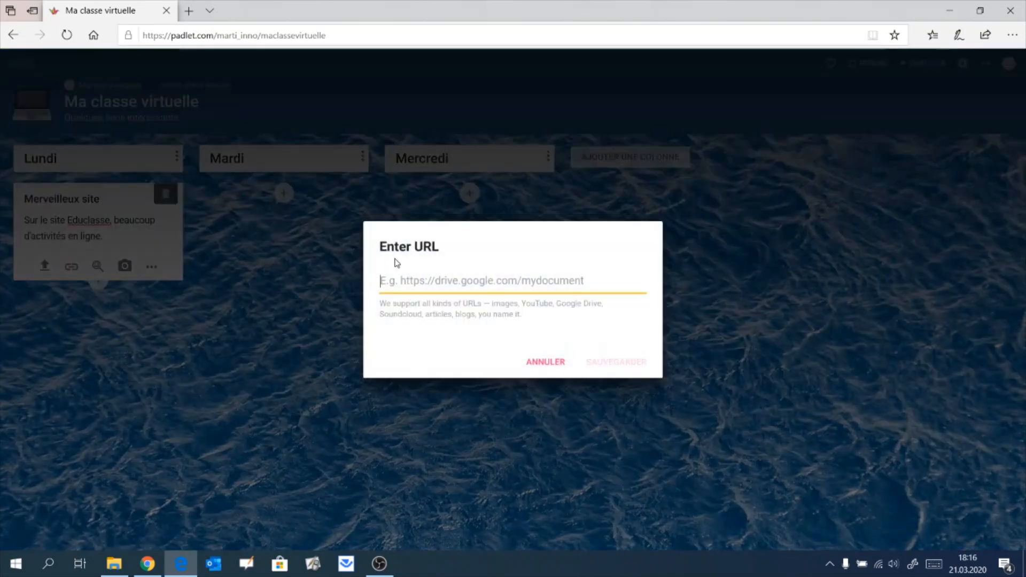
right_click(461, 282)
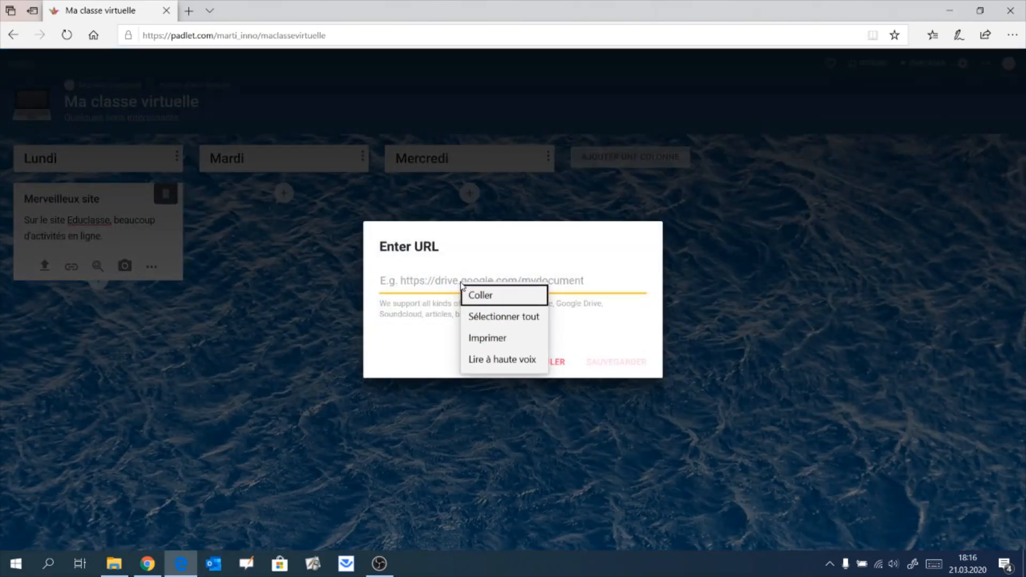
left_click(482, 297)
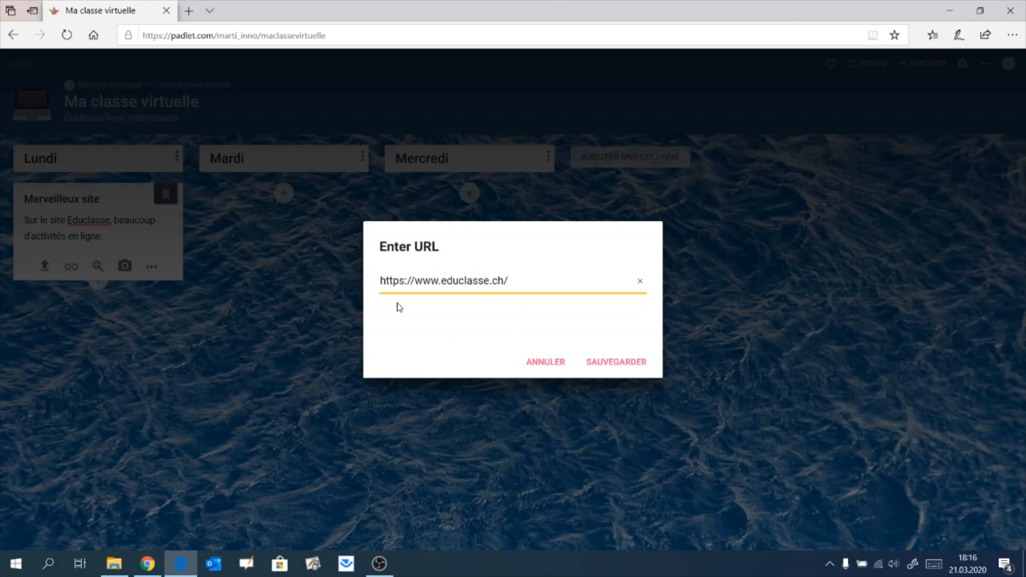
left_click(606, 361)
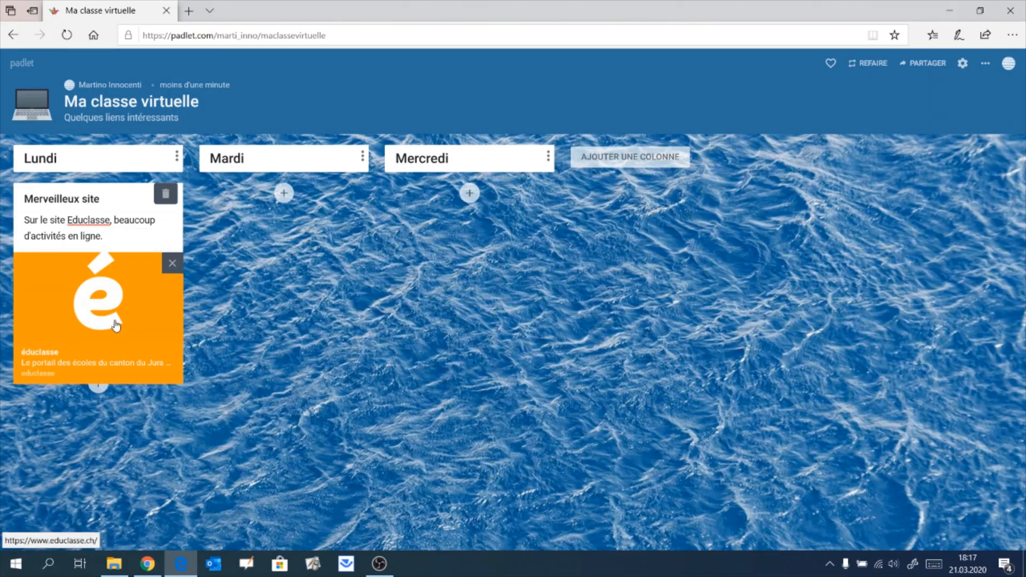
left_click(172, 264)
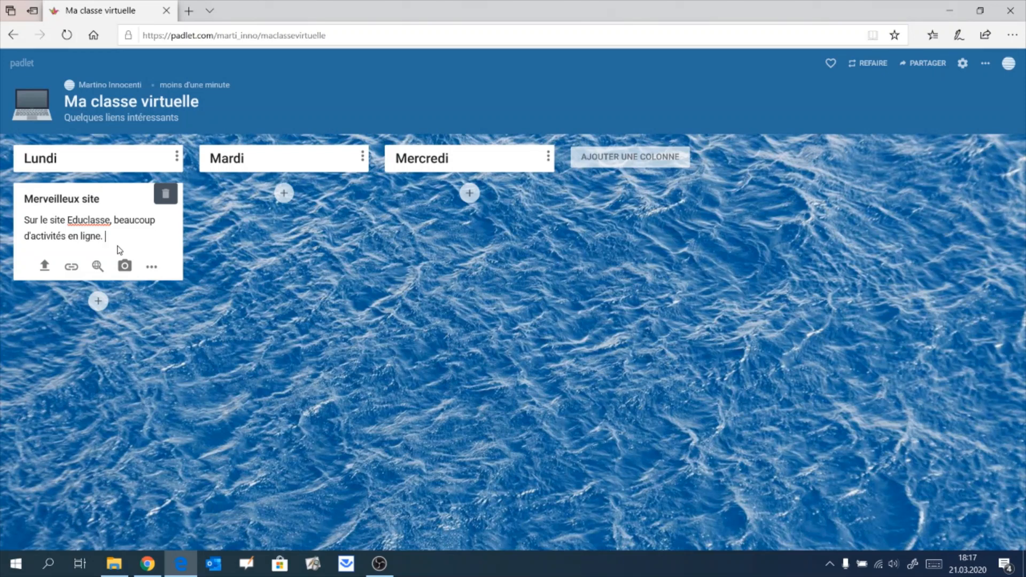
type("Ici")
double_click(110, 236)
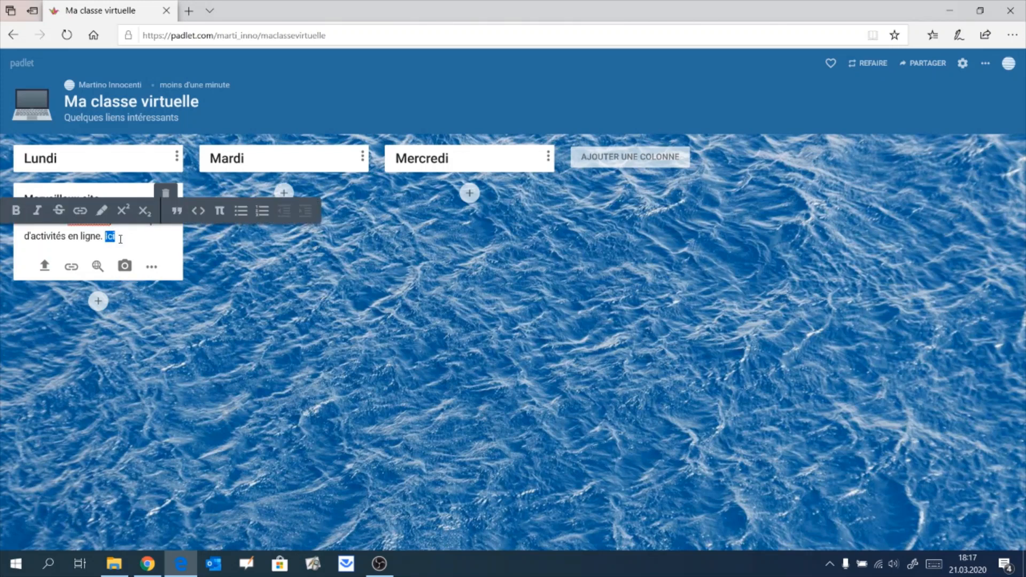
left_click(79, 211)
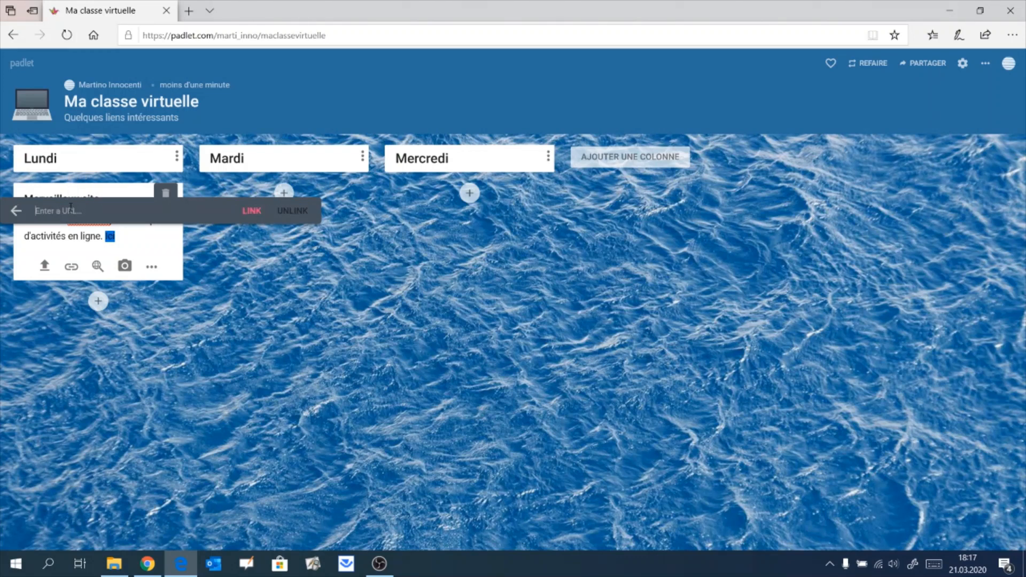
right_click(71, 210)
left_click(107, 222)
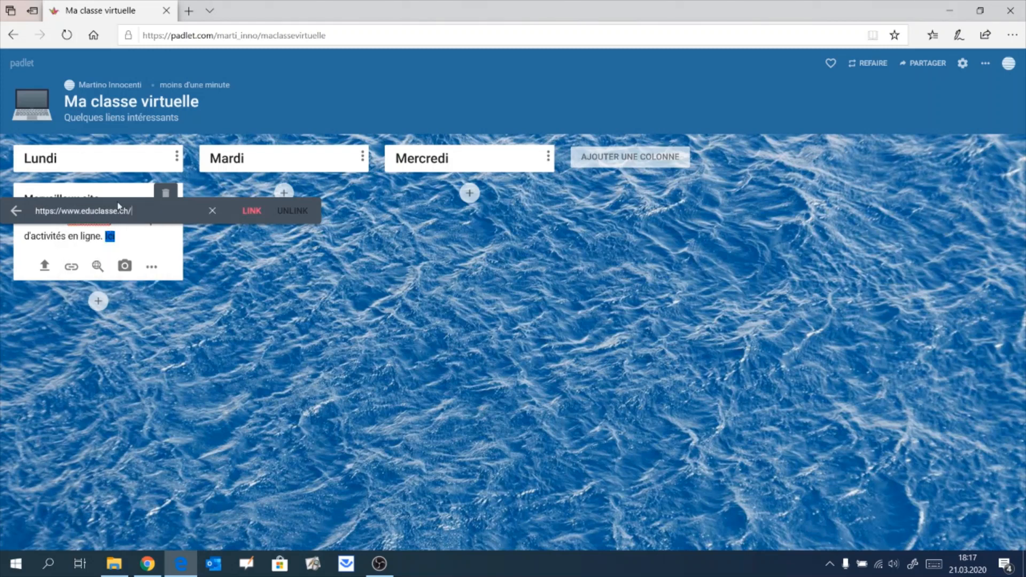
left_click(252, 211)
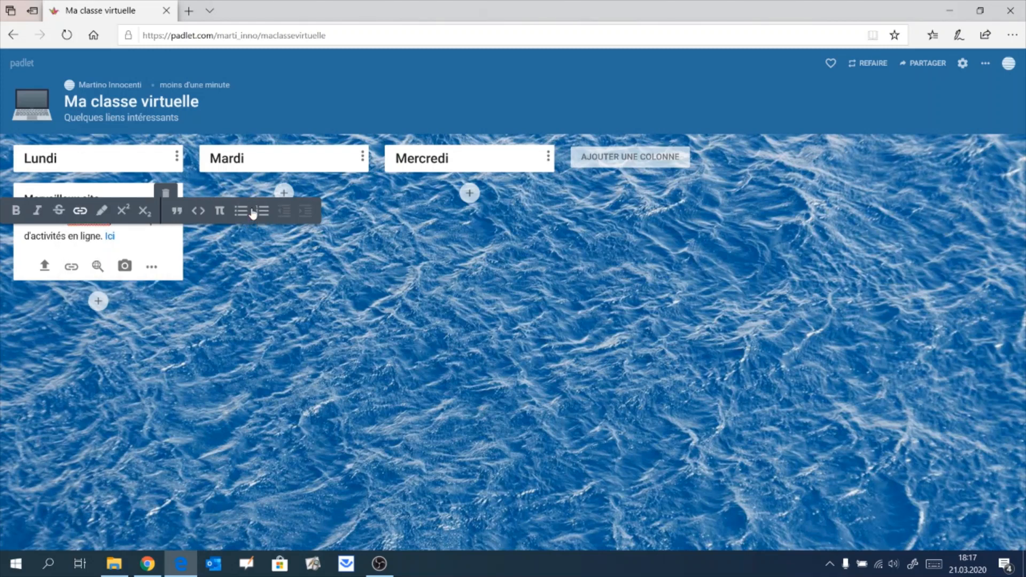
left_click(318, 278)
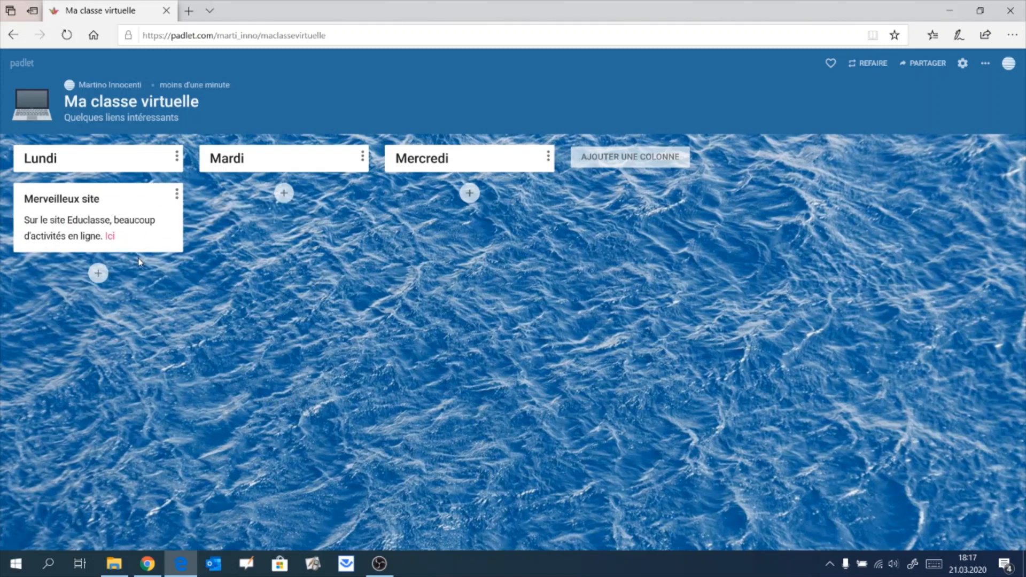
left_click(110, 237)
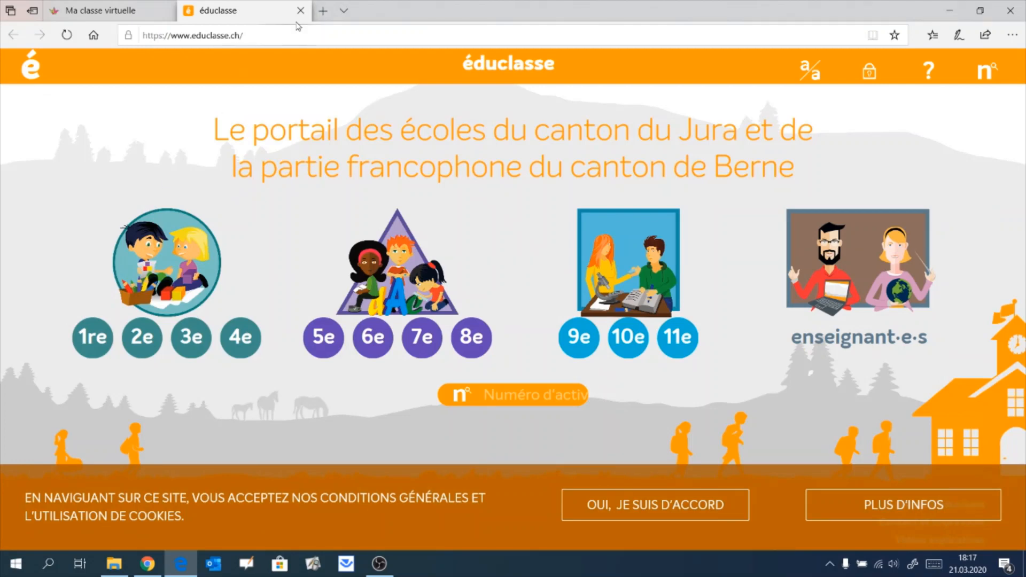
left_click(301, 11)
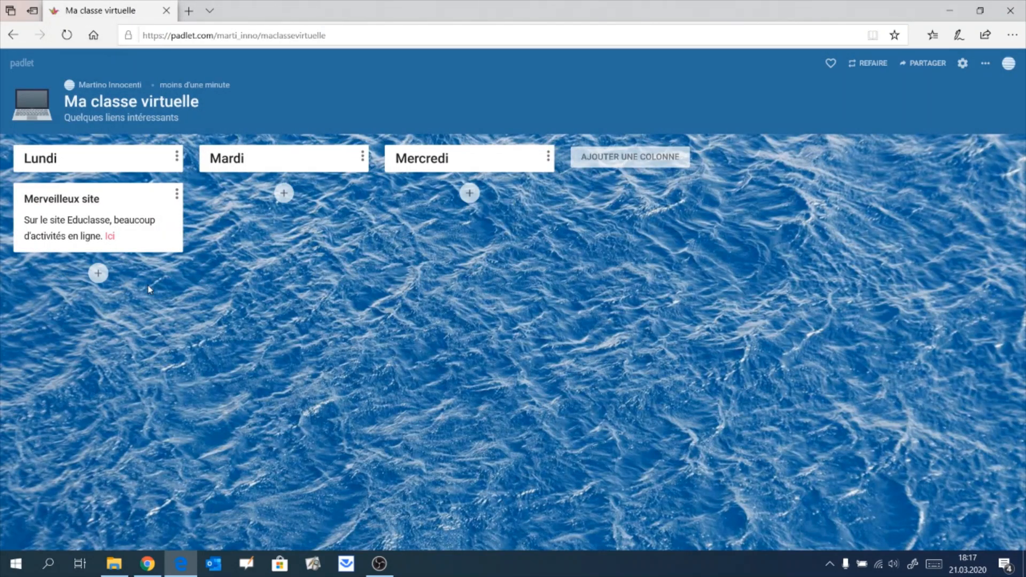
- Start a second post under Lundi and examine the attachment types it offers, including the link entry
left_click(98, 273)
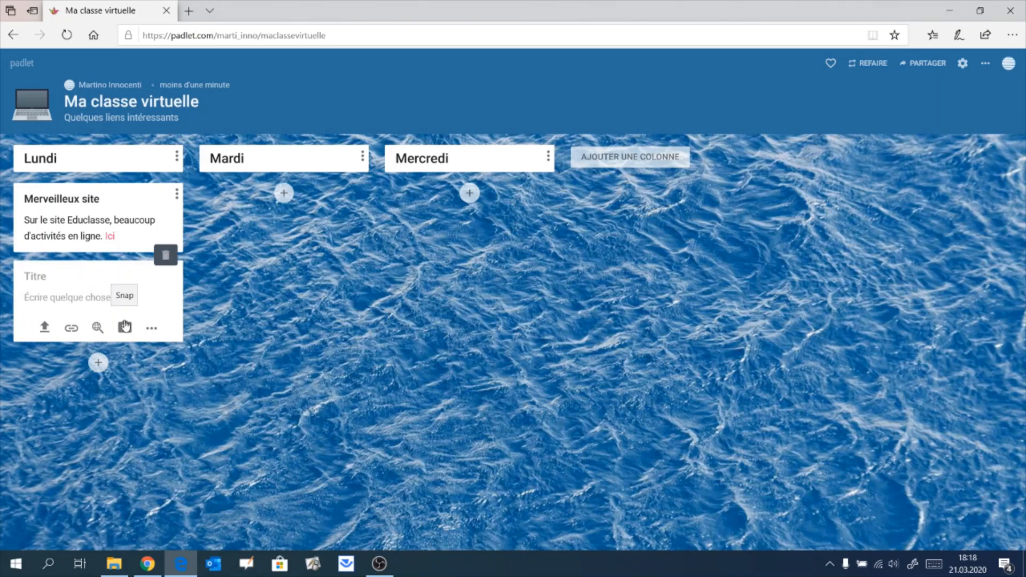
left_click(152, 327)
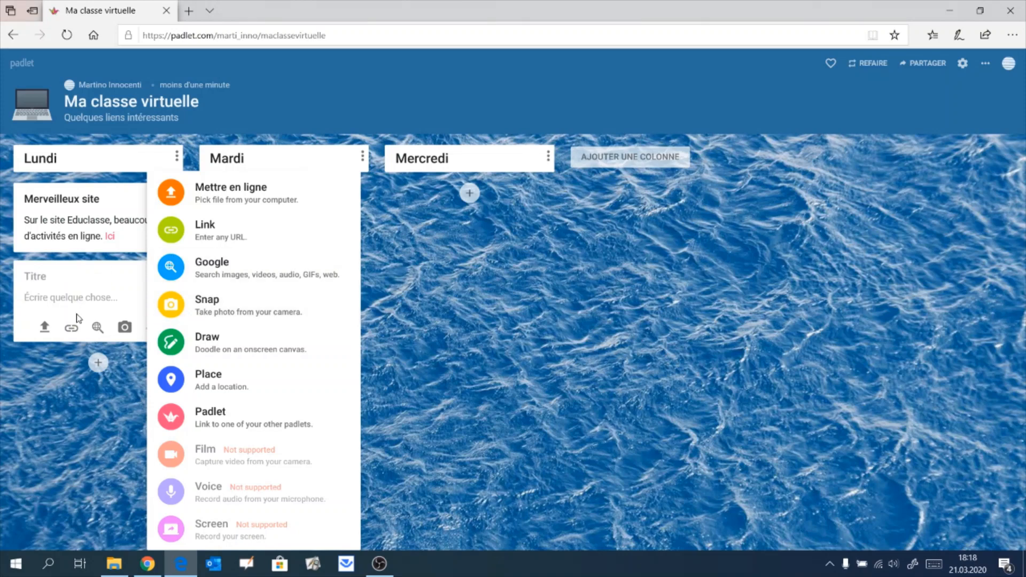
left_click(71, 328)
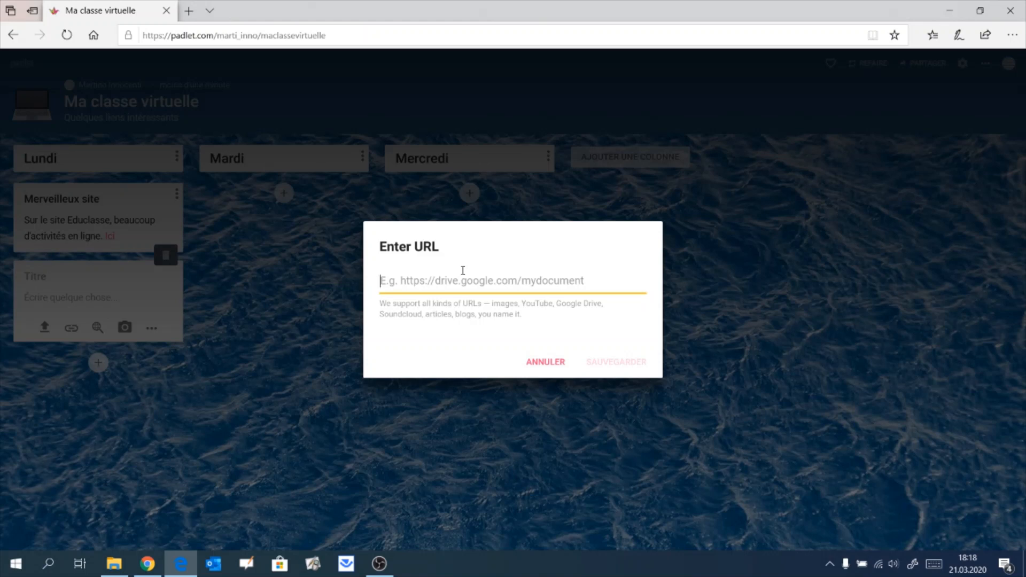
left_click(546, 362)
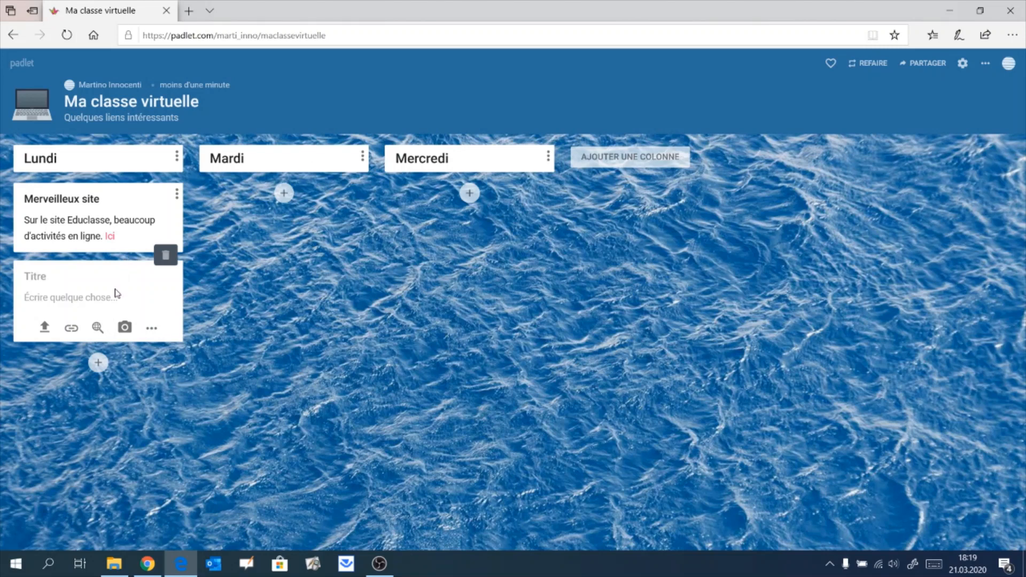
left_click(59, 296)
left_click(102, 279)
- Move the "Merveilleux site" post from the Lundi column to the Mercredi column
left_click(113, 197)
left_click_drag(124, 194, 292, 197)
left_click_drag(94, 197, 480, 182)
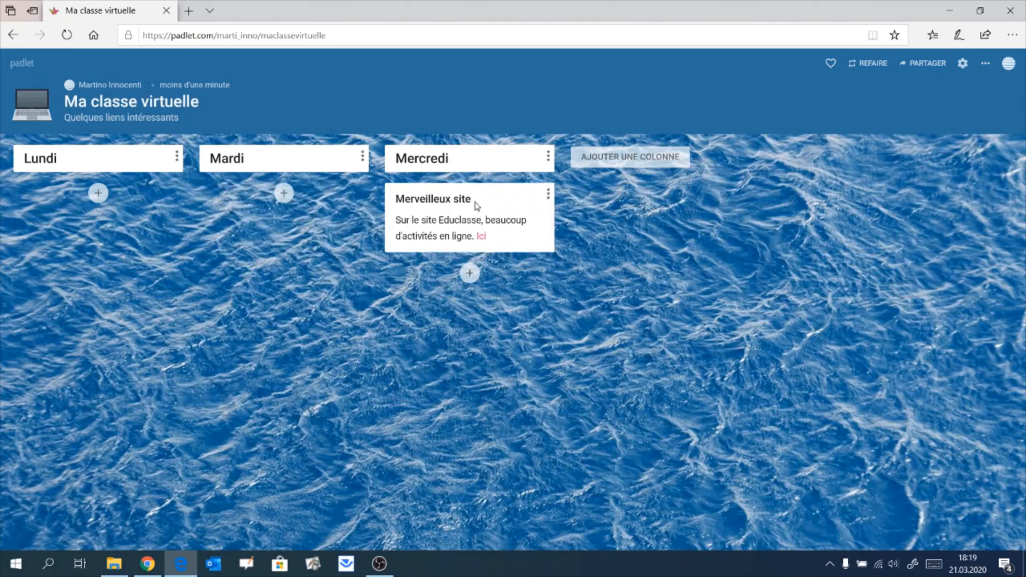